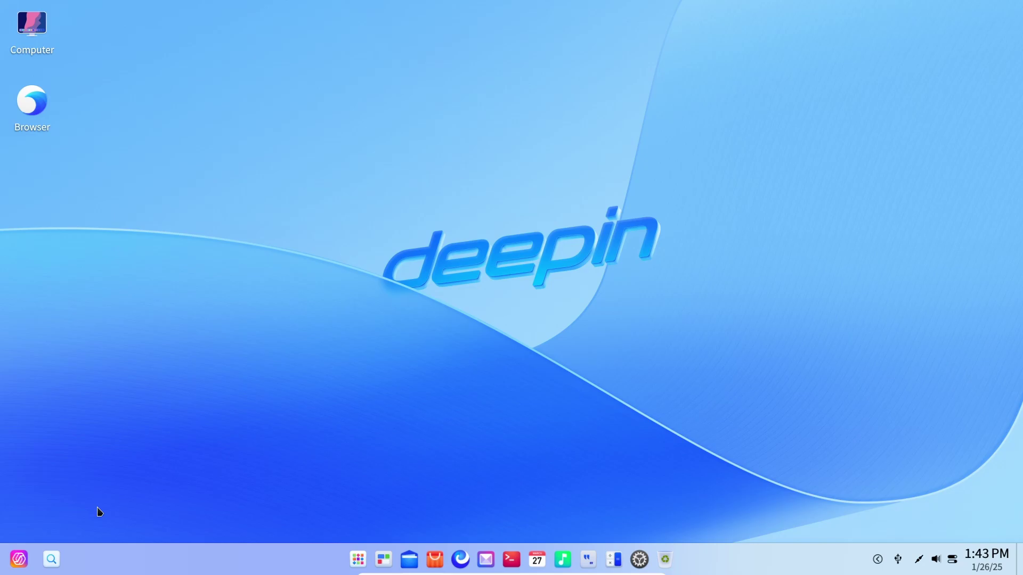
Open and dismiss the UOS AI assistant, then open and close the quick settings panel
click(19, 558)
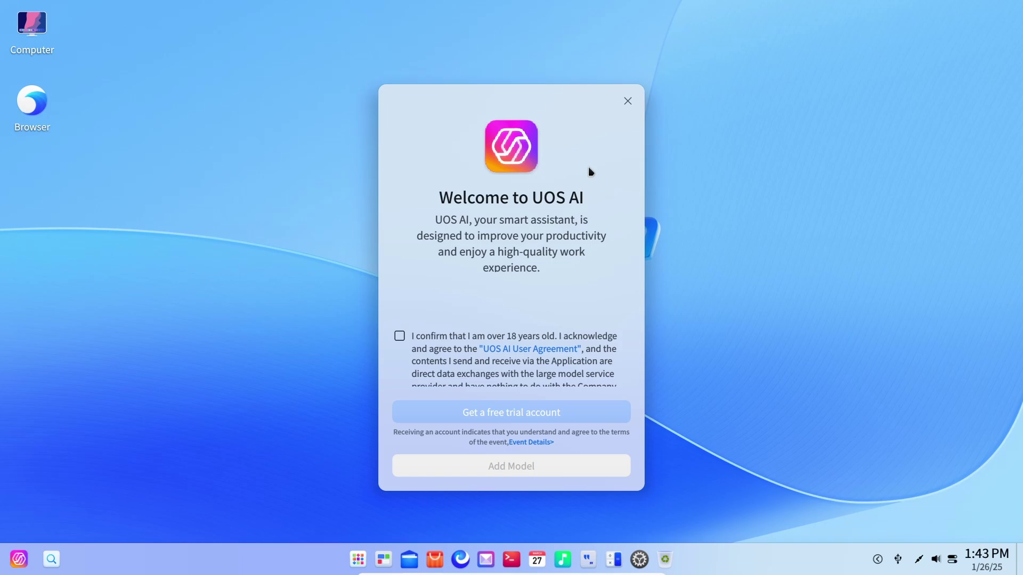
click(628, 101)
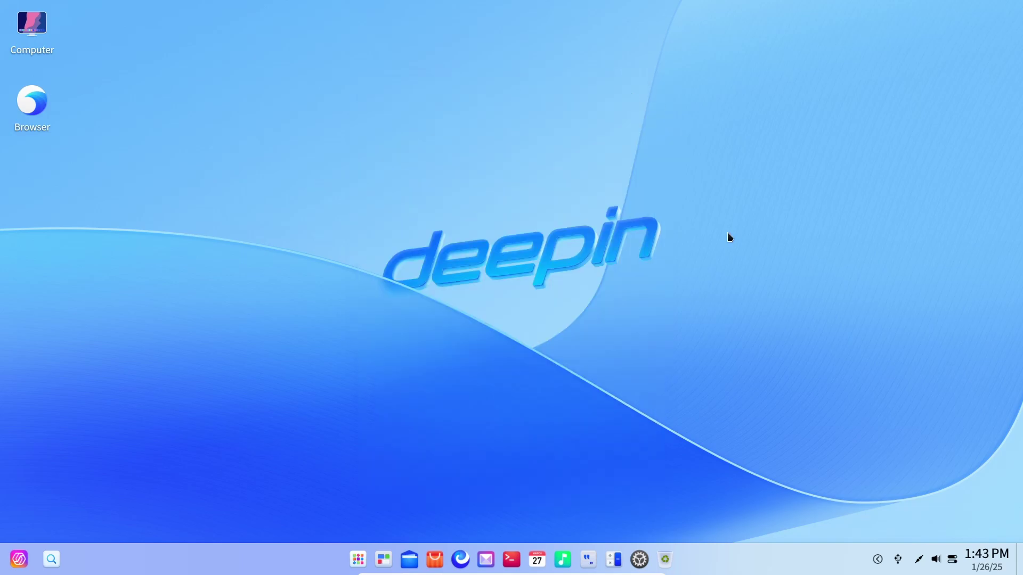
click(953, 559)
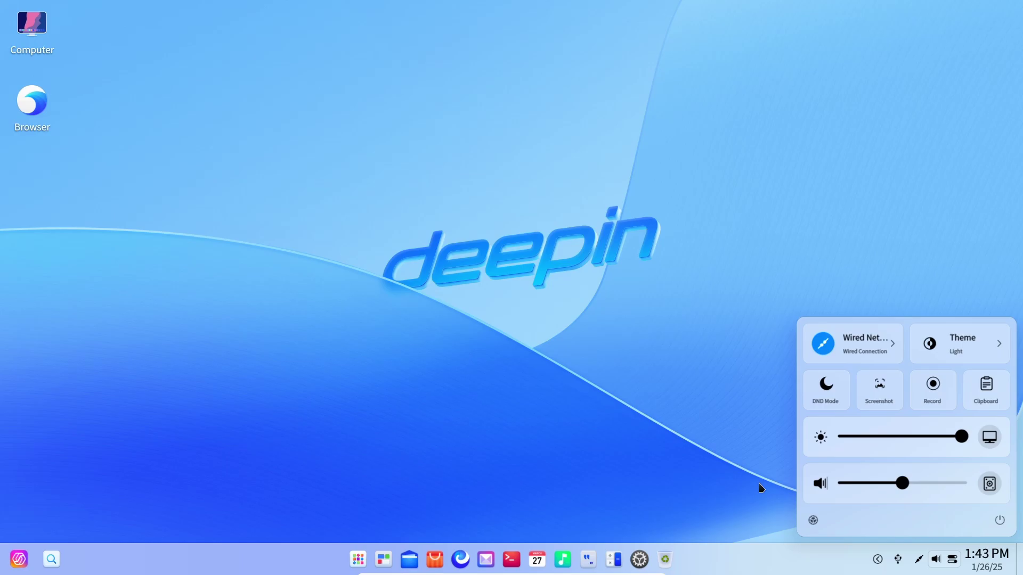
click(663, 467)
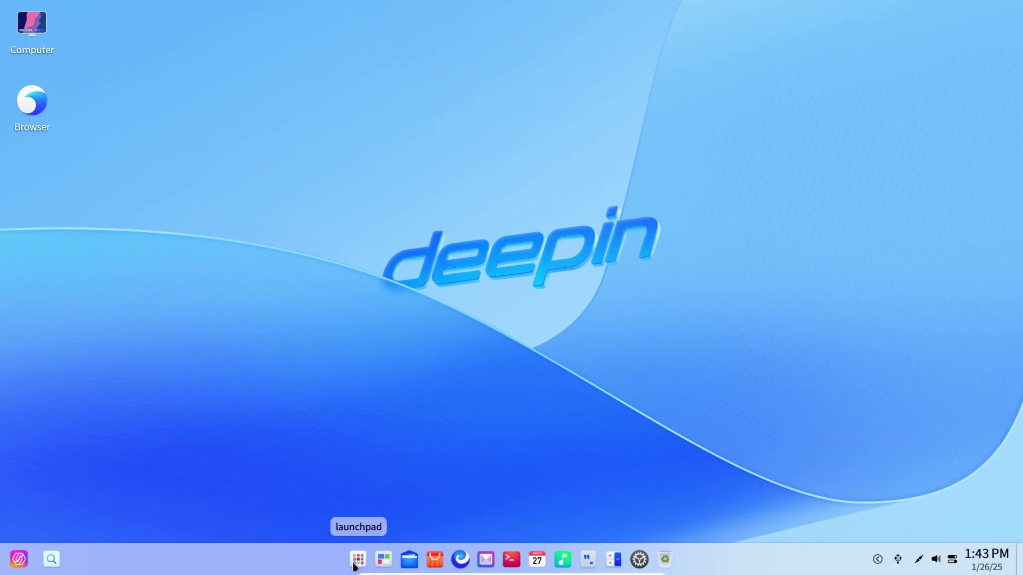
Browse the Launcher's app list and open the Computer view
click(357, 560)
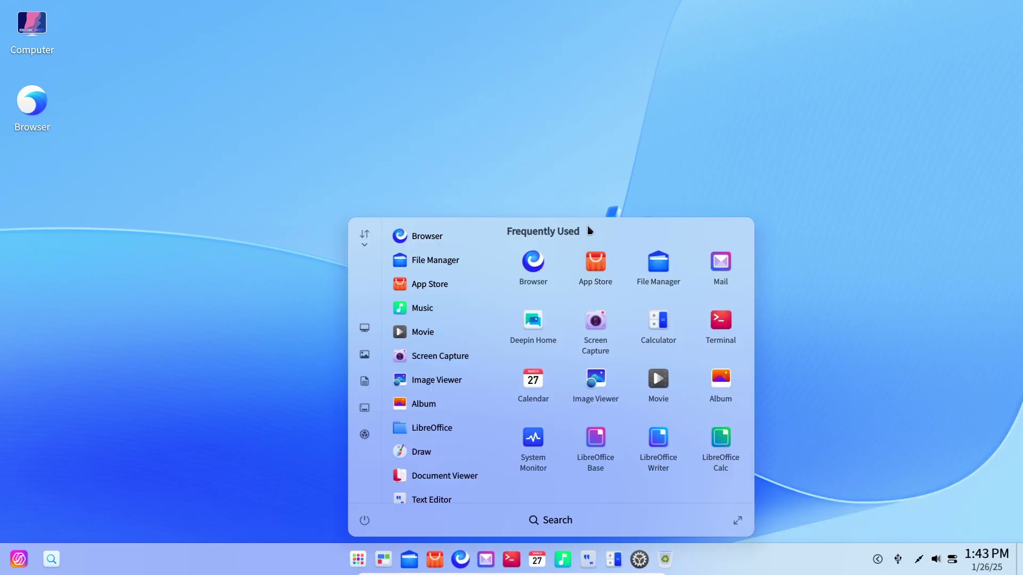
scroll(461, 376, down, 10)
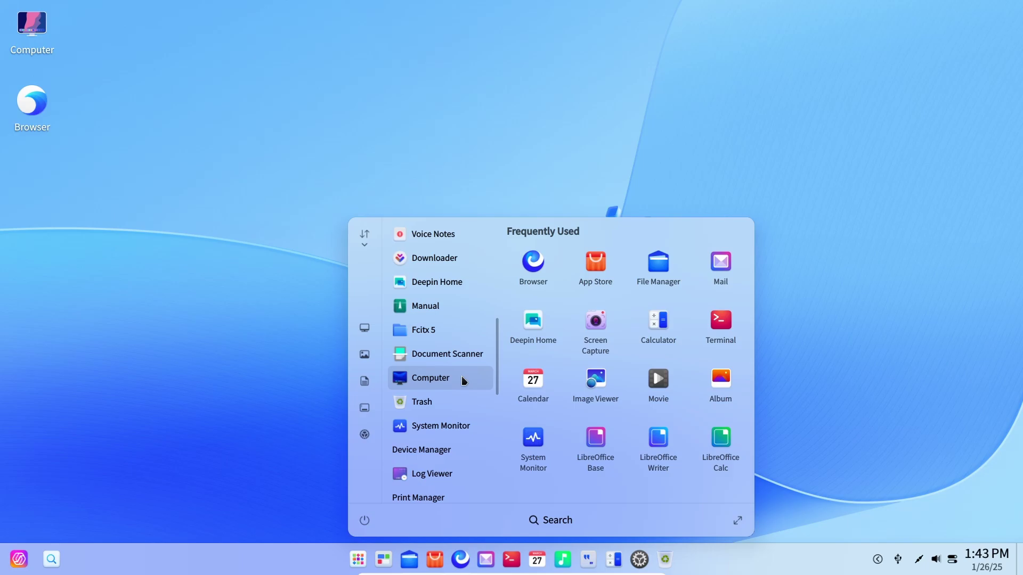
scroll(462, 376, up, 8)
scroll(461, 376, up, 3)
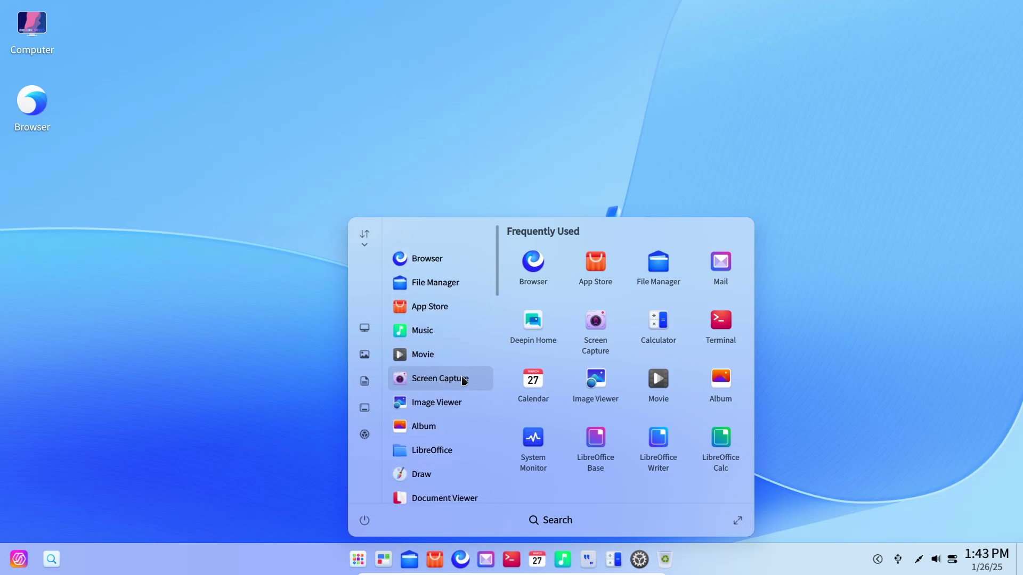
scroll(461, 376, down, 6)
scroll(461, 376, down, 6)
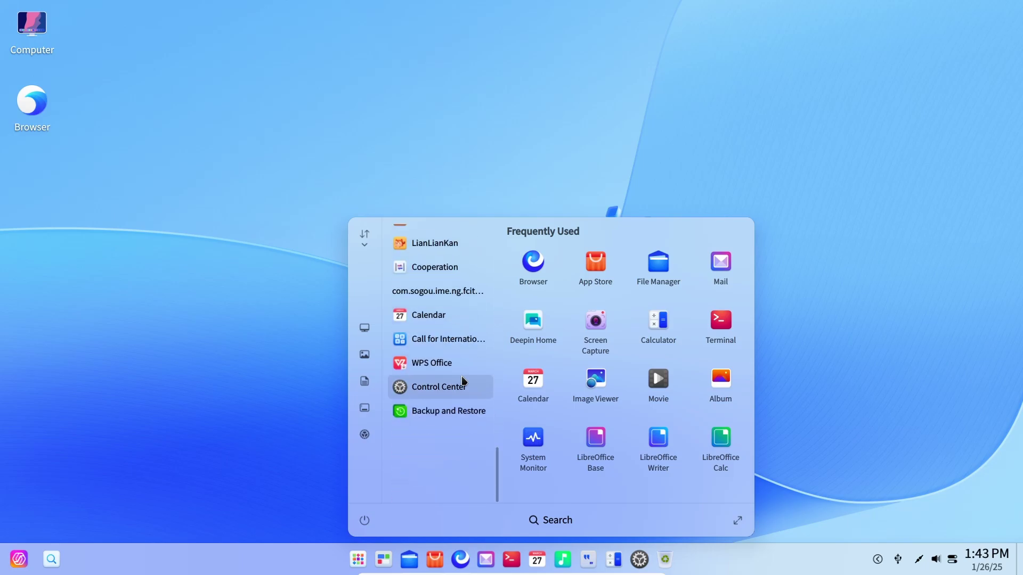
scroll(462, 376, up, 3)
scroll(461, 376, up, 6)
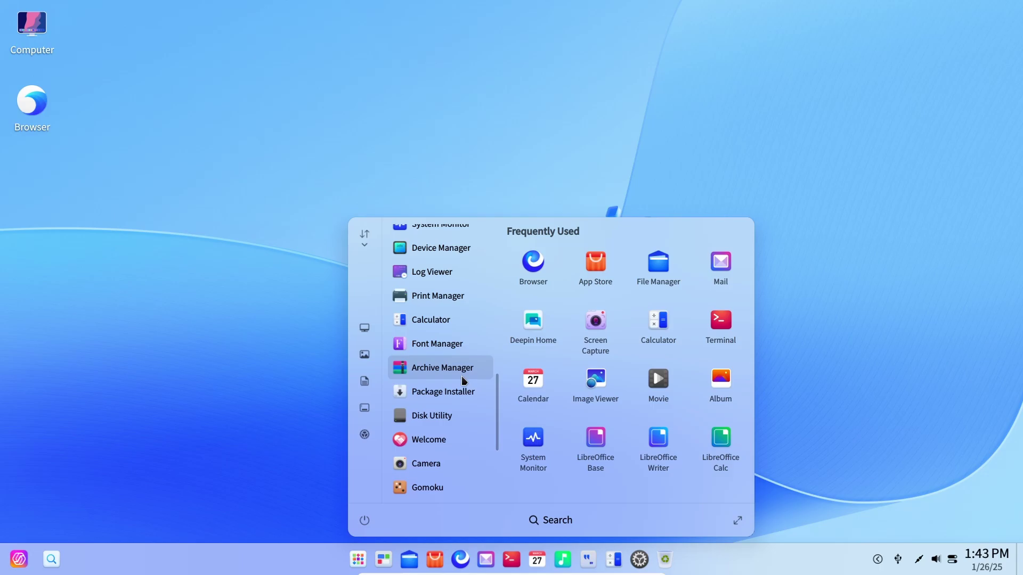
scroll(461, 376, up, 4)
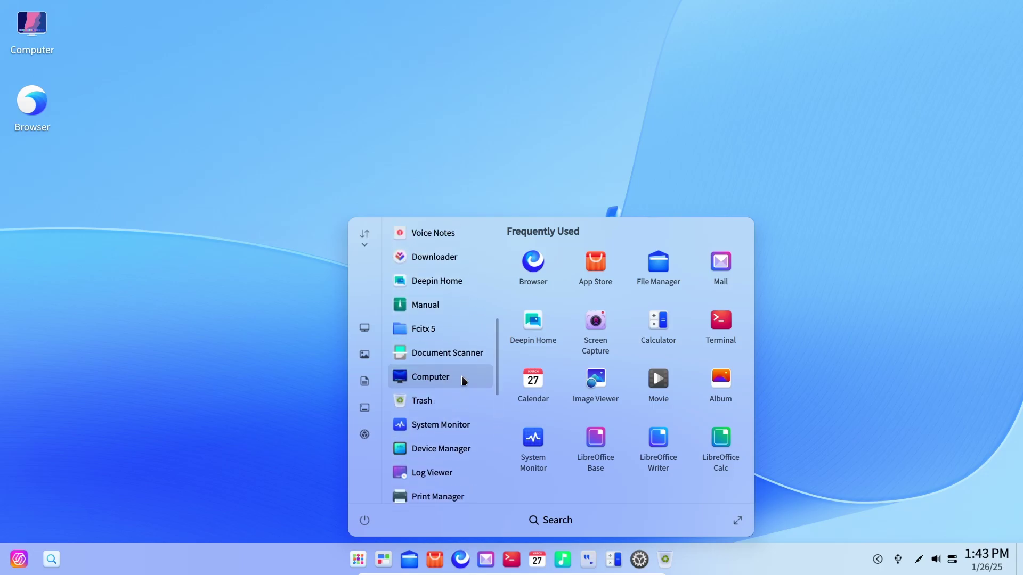
click(439, 379)
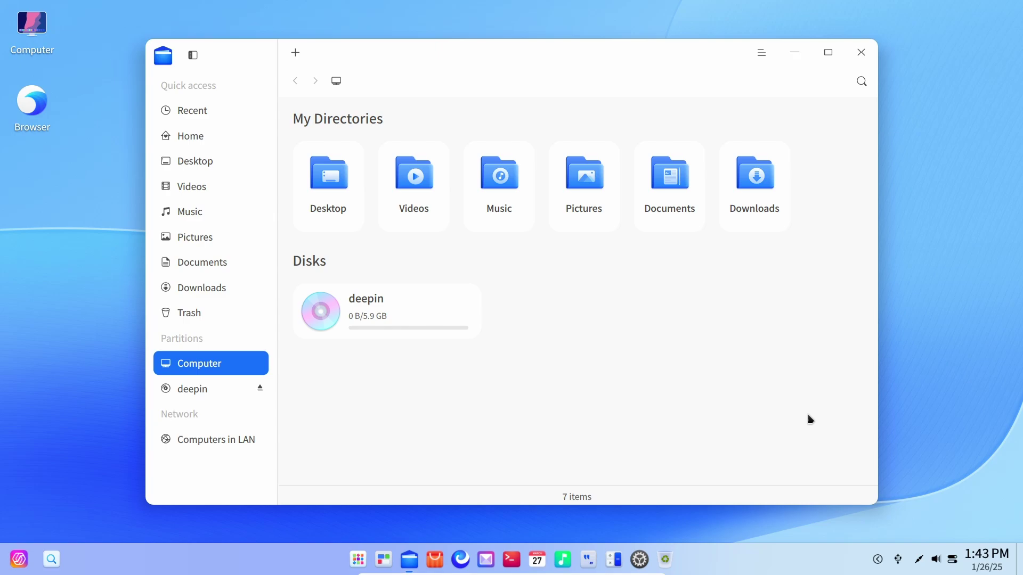
Look through the Documents and Downloads folders, then return to the Computer overview
click(207, 271)
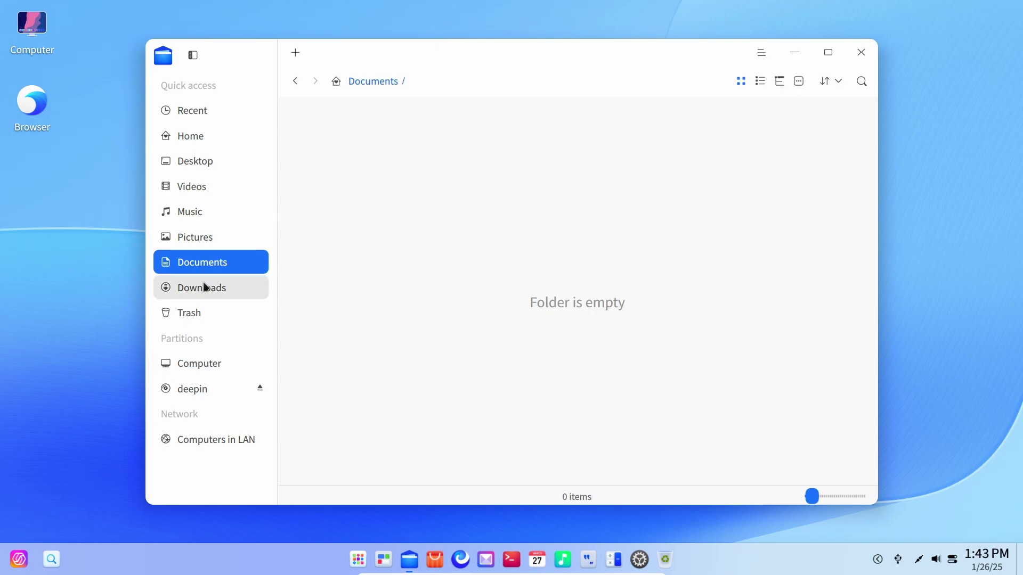
click(203, 290)
click(207, 371)
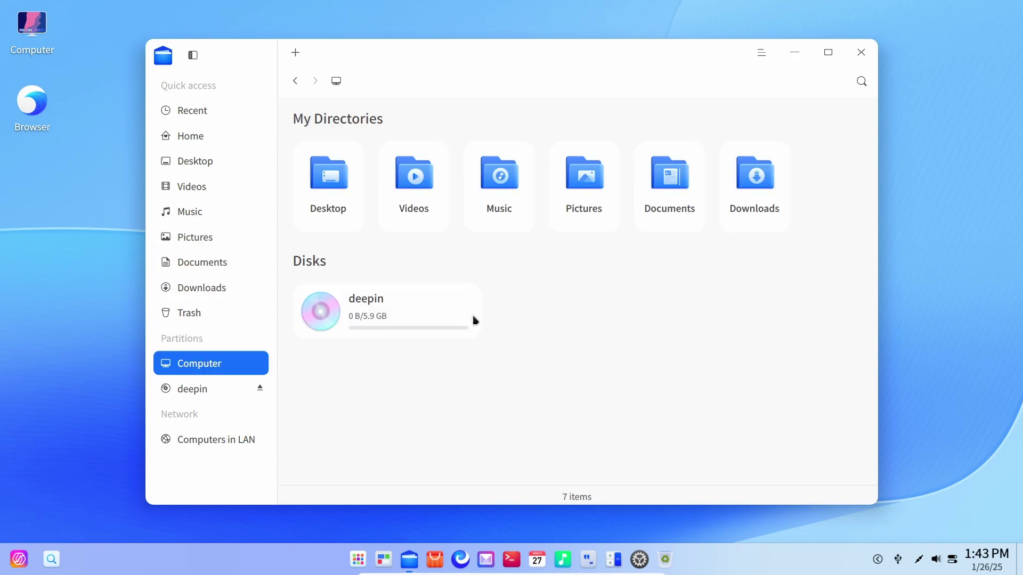
Toggle the main menu, close the file manager and launch the Browser
click(763, 58)
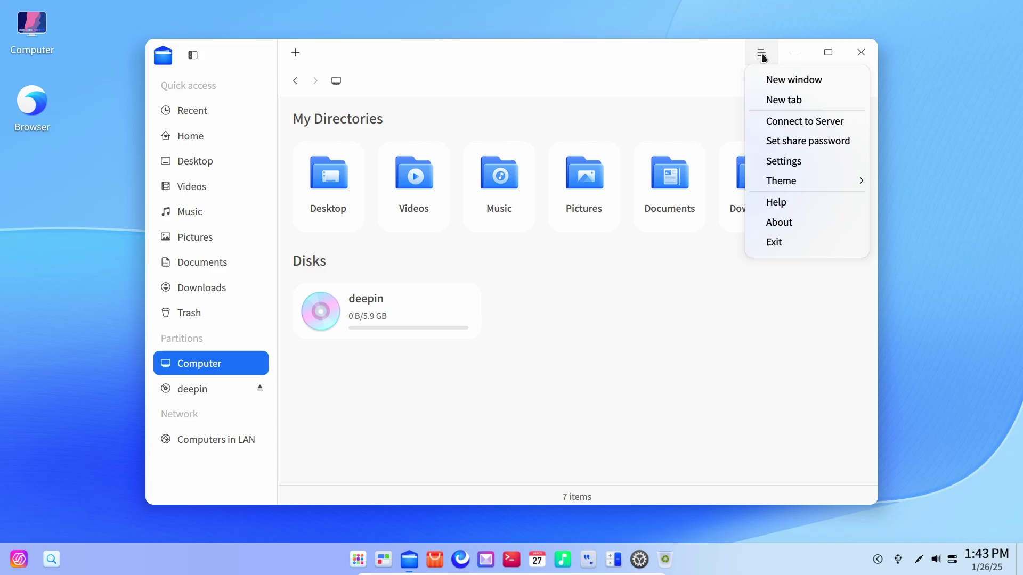
click(763, 57)
click(859, 51)
click(31, 100)
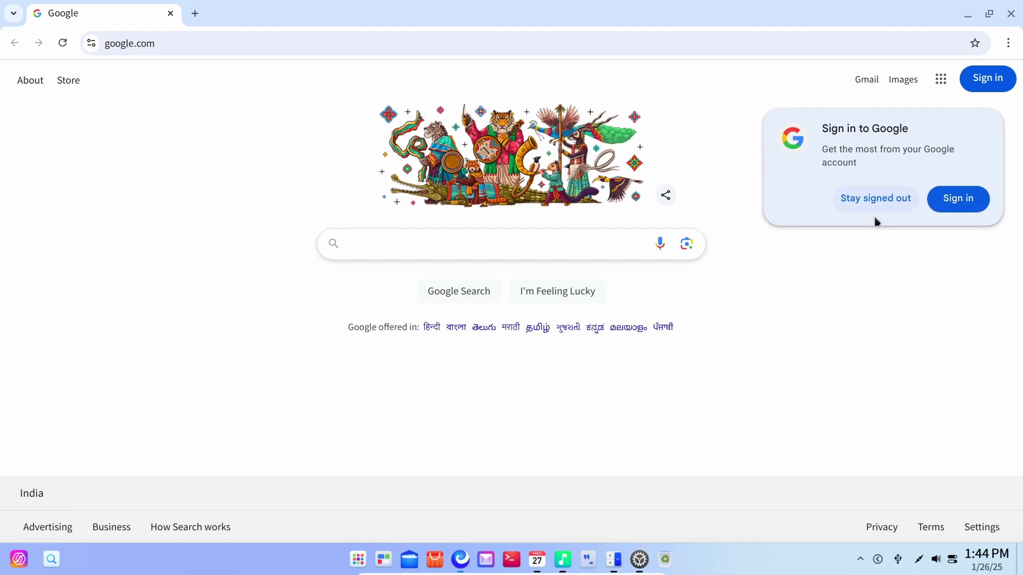
click(886, 199)
click(1009, 42)
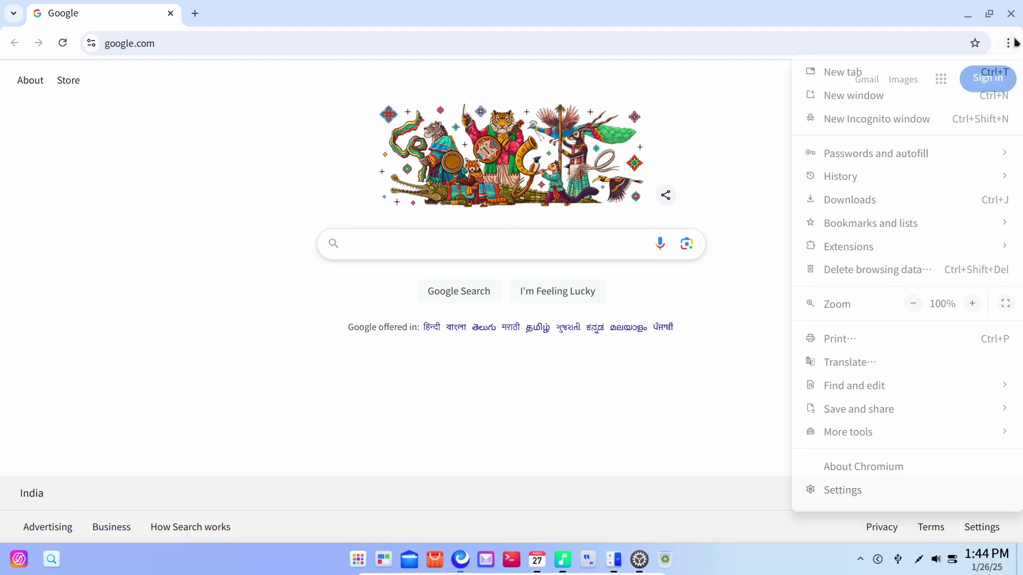
key(ctrl+t)
text(baidu.com)
key(Return)
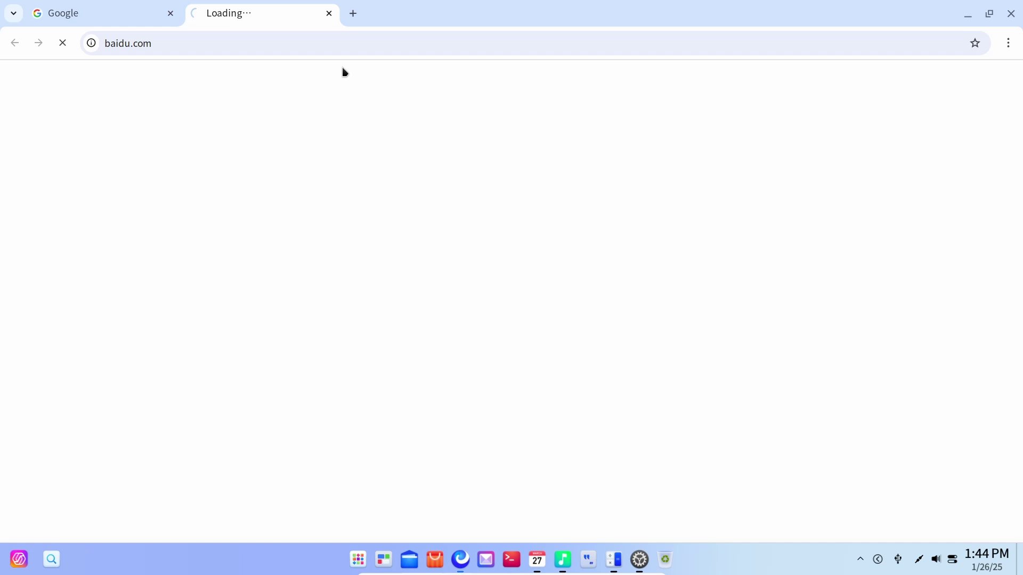
click(329, 14)
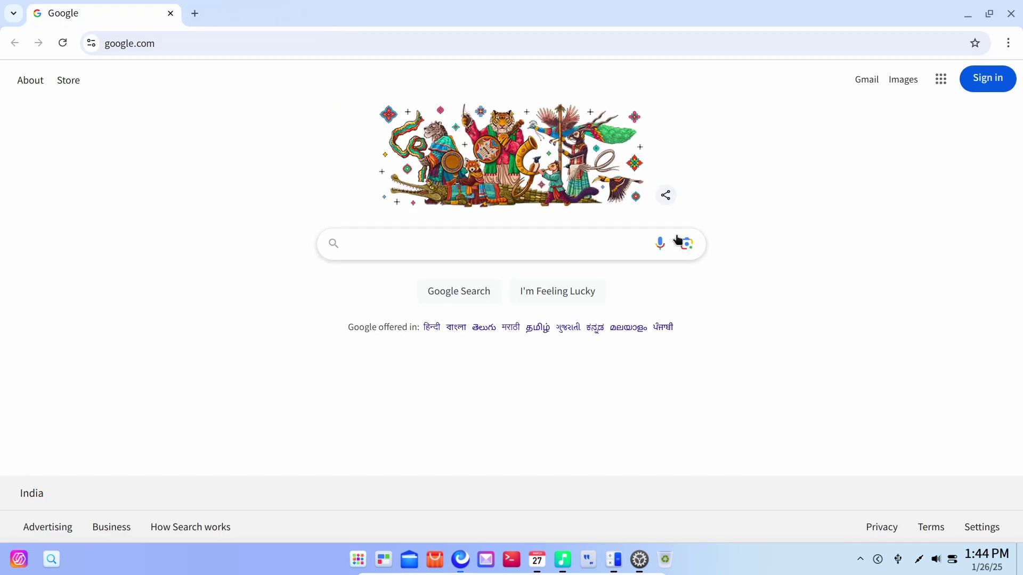
click(940, 79)
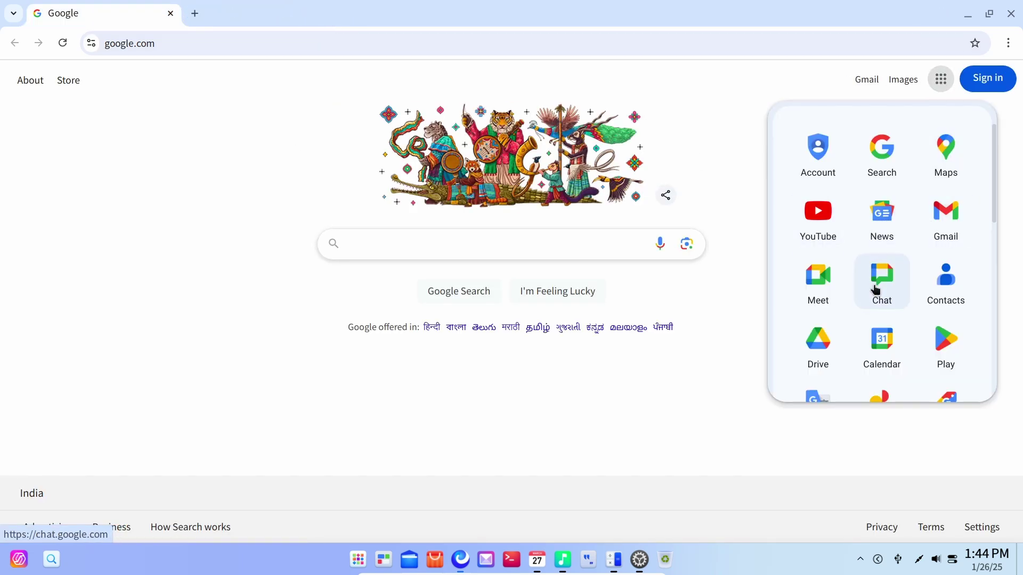
click(597, 443)
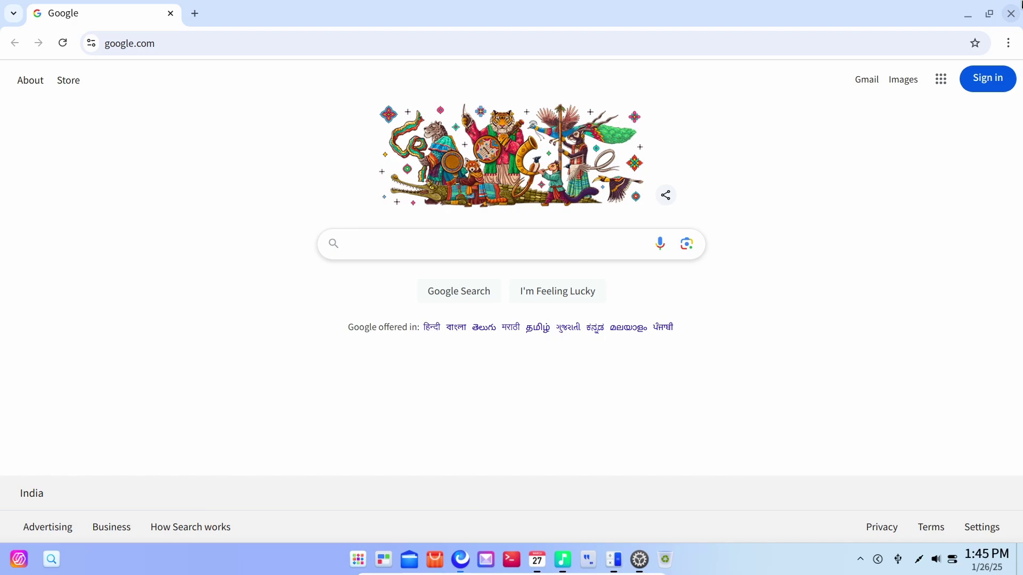
click(1013, 18)
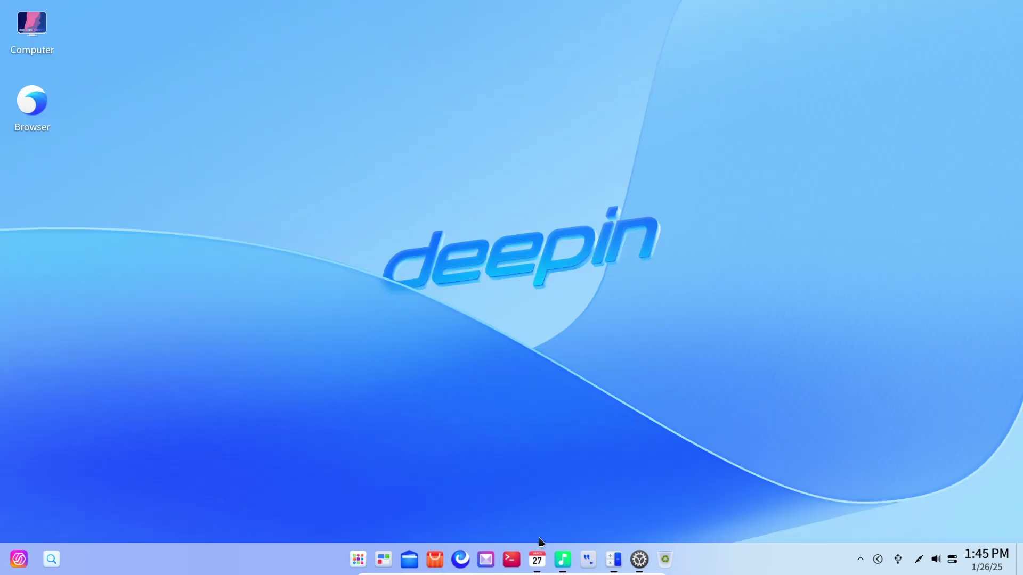
View the January 2025 calendar month, close Calendar, and open the Music player
click(539, 565)
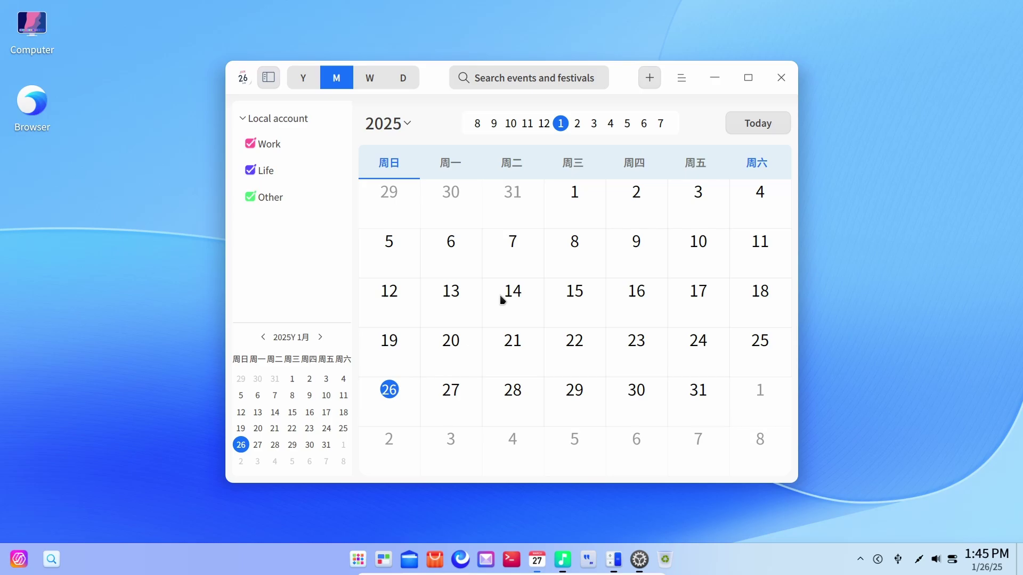
click(780, 79)
click(564, 560)
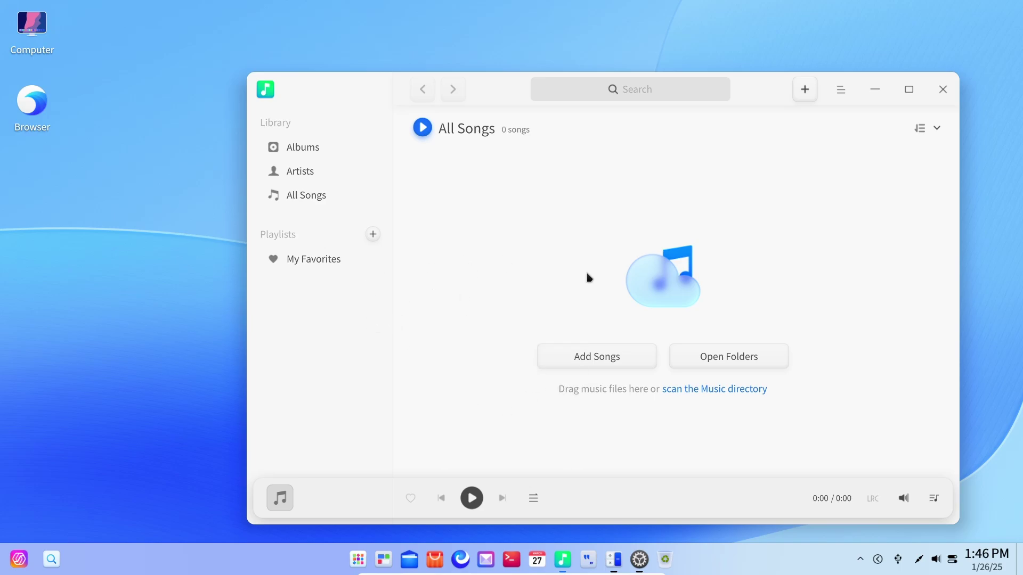
Close deepin Music, choosing Exit instead of minimizing to tray, and confirm
click(942, 89)
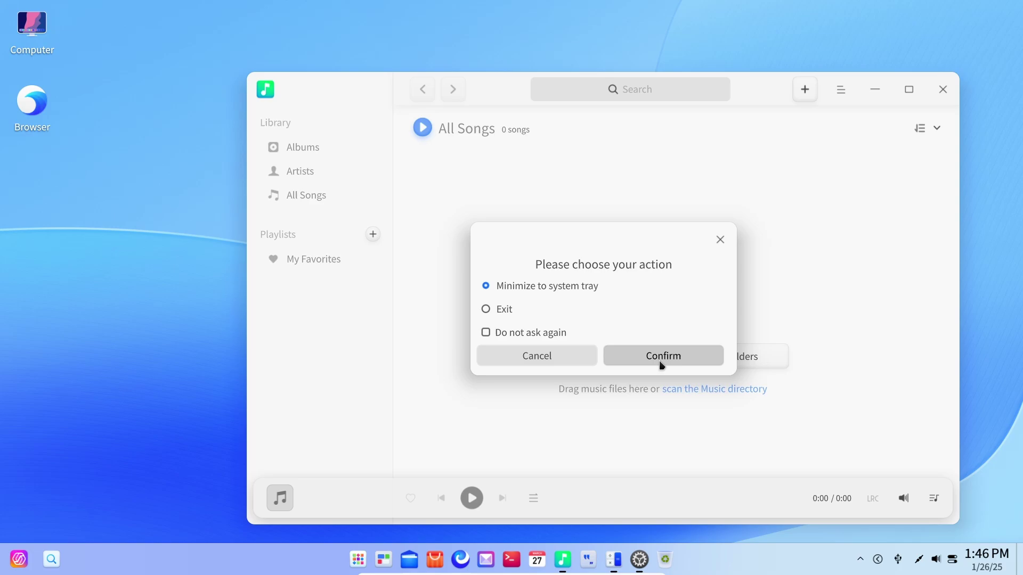
click(487, 309)
click(626, 353)
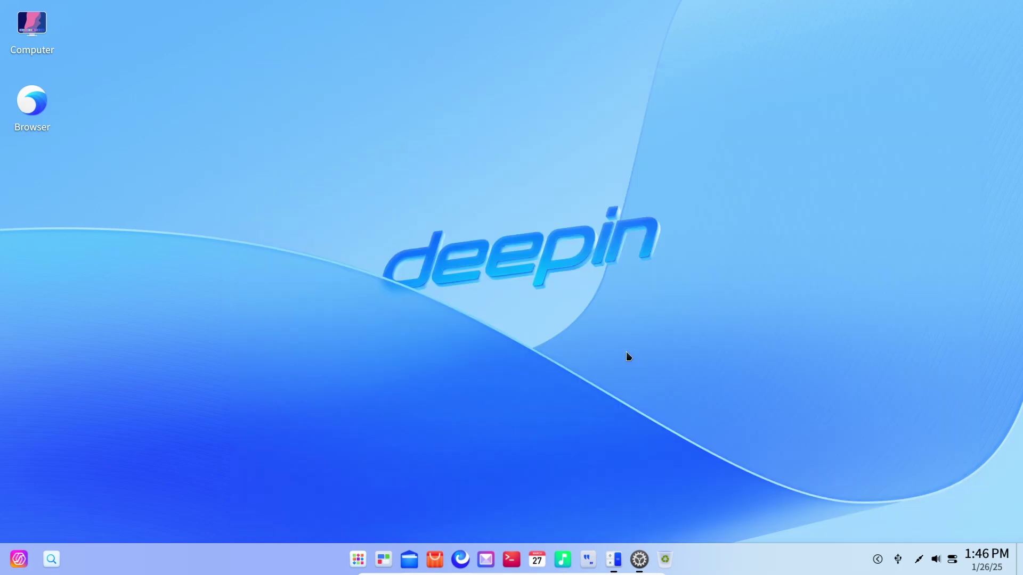
Restore the Calculator window and drag it to a new spot on the desktop
mouse_move(613, 562)
click(631, 442)
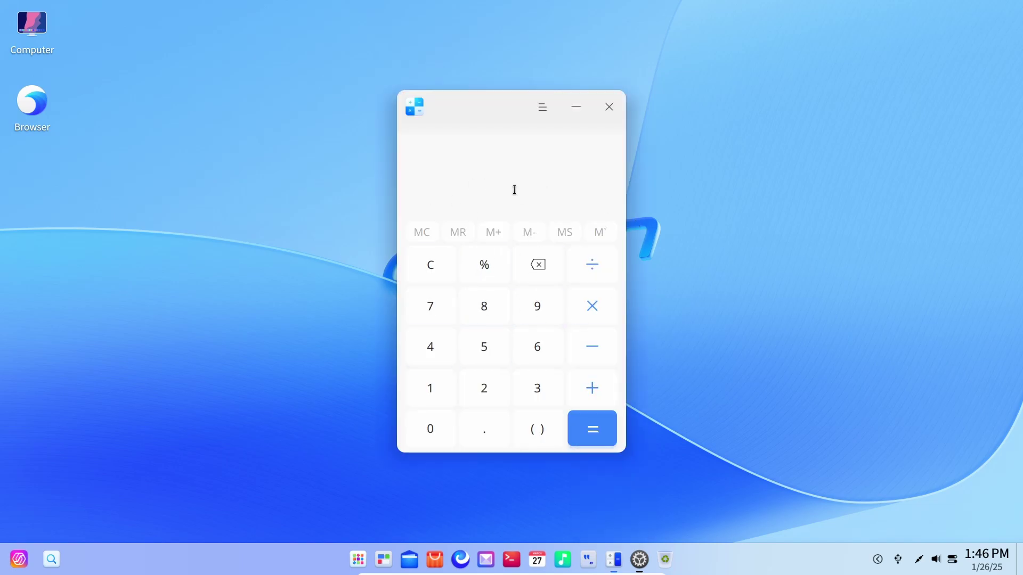
drag(462, 102, 314, 130)
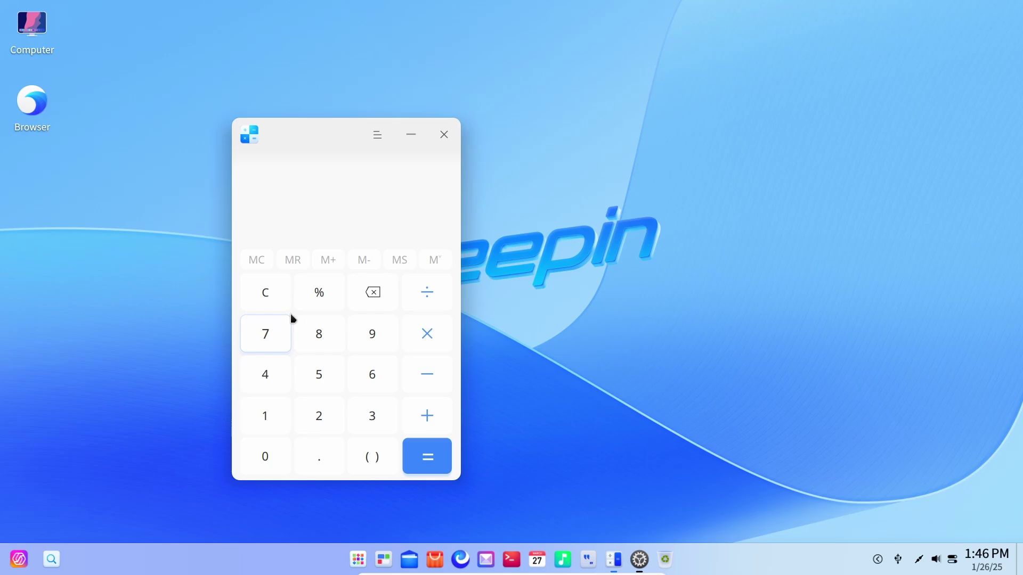
Close the Calculator, open Control Center's Boot Menu, and cancel the theme authentication prompt
click(451, 133)
click(640, 559)
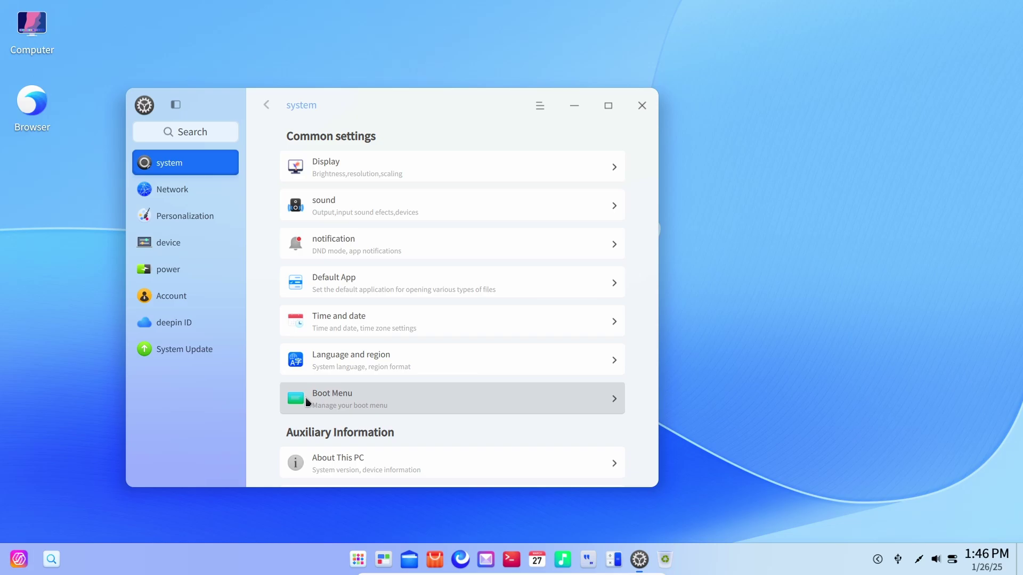
click(392, 394)
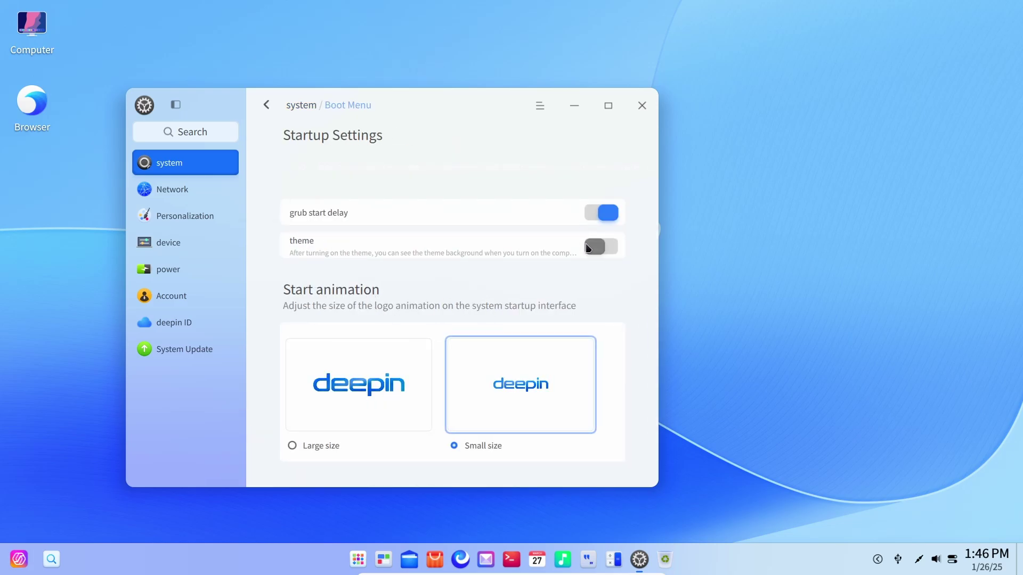
key(Escape)
Return to the system overview and open the Network settings page
click(302, 105)
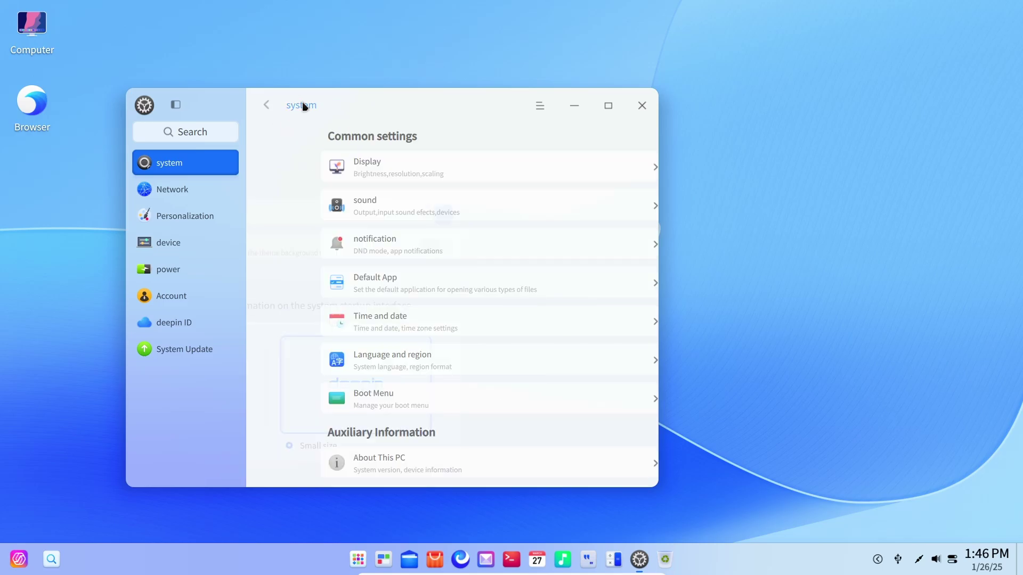
scroll(357, 357, down, 3)
scroll(357, 357, up, 3)
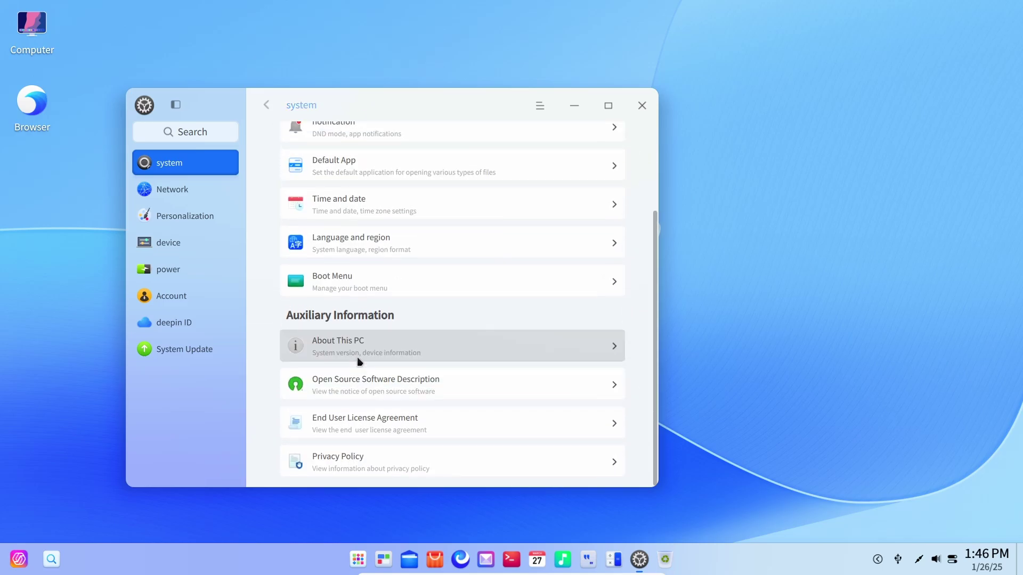
scroll(358, 362, down, 1)
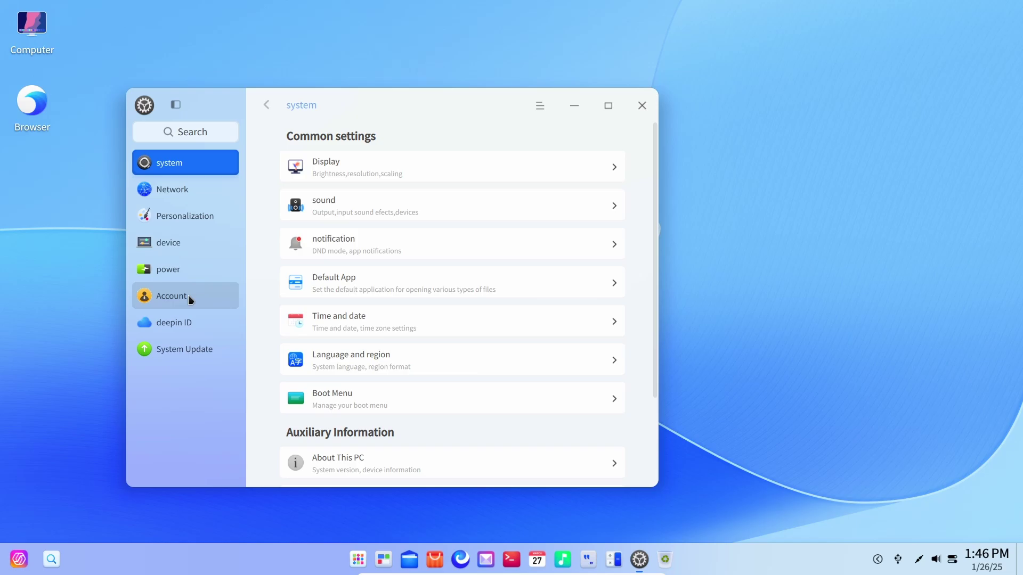
click(203, 184)
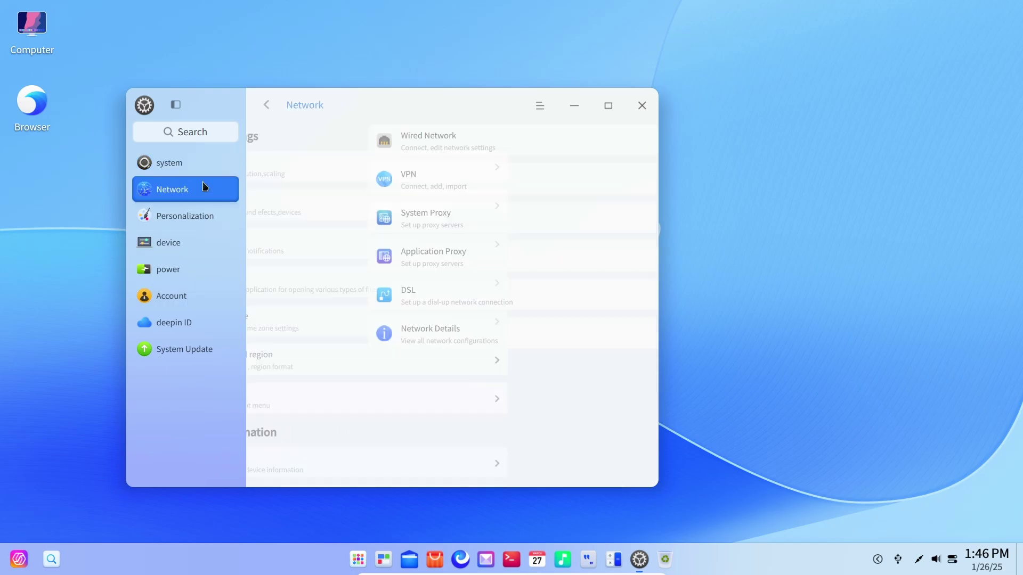
In Personalization, try the flow, hazy color, vintage and square themes, ending on bloom
click(193, 215)
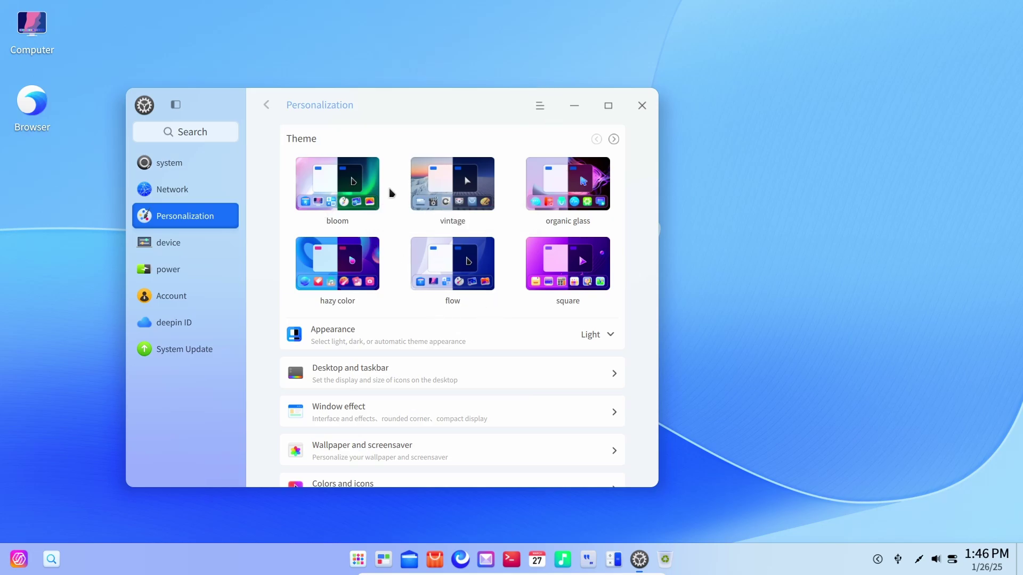
click(448, 270)
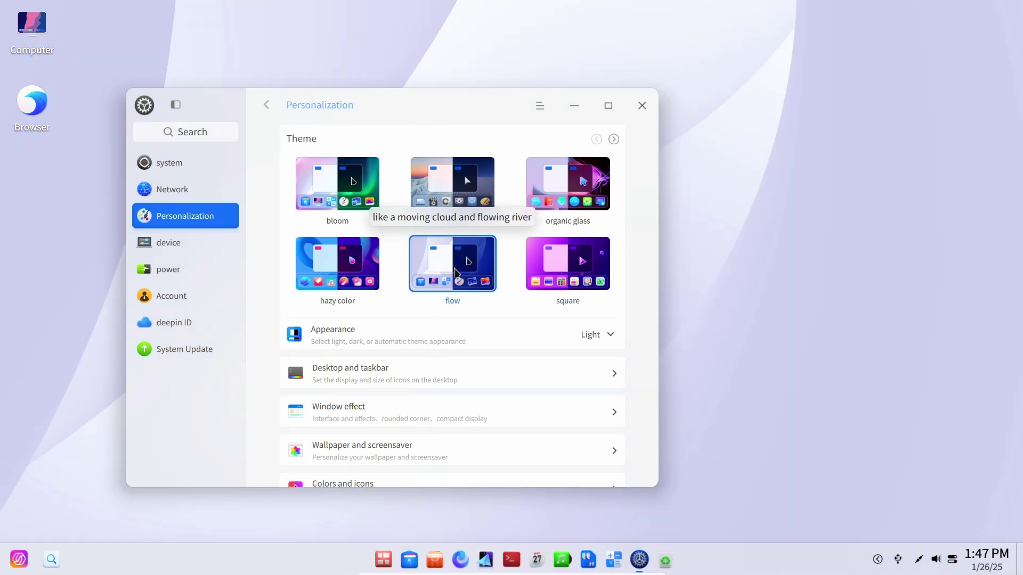
click(360, 197)
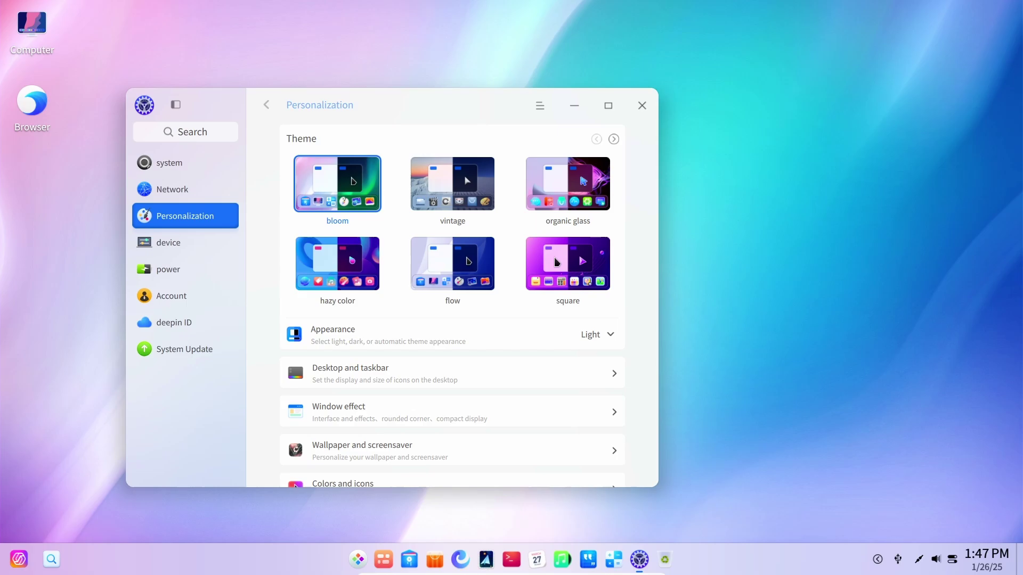
click(355, 270)
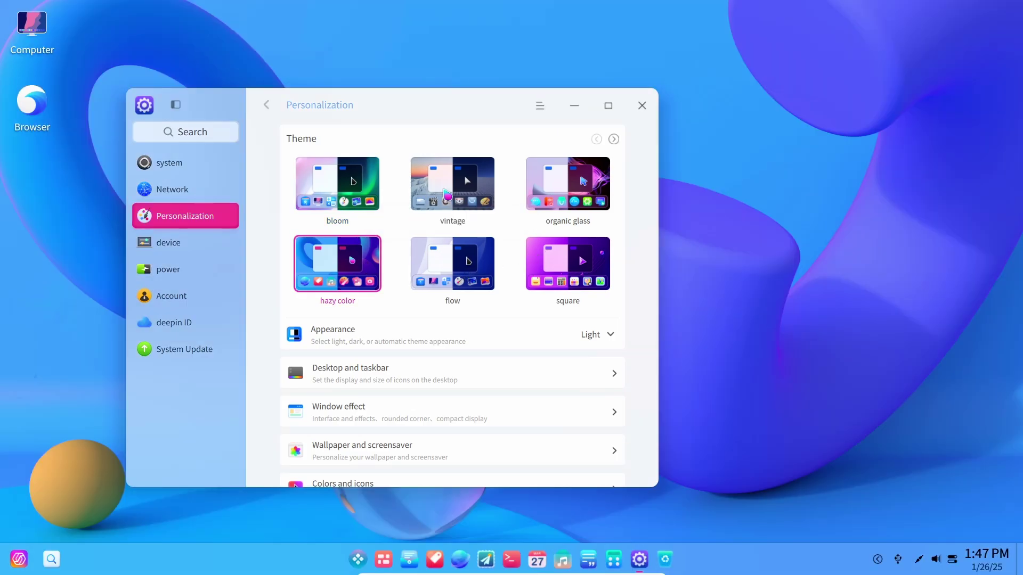
click(447, 195)
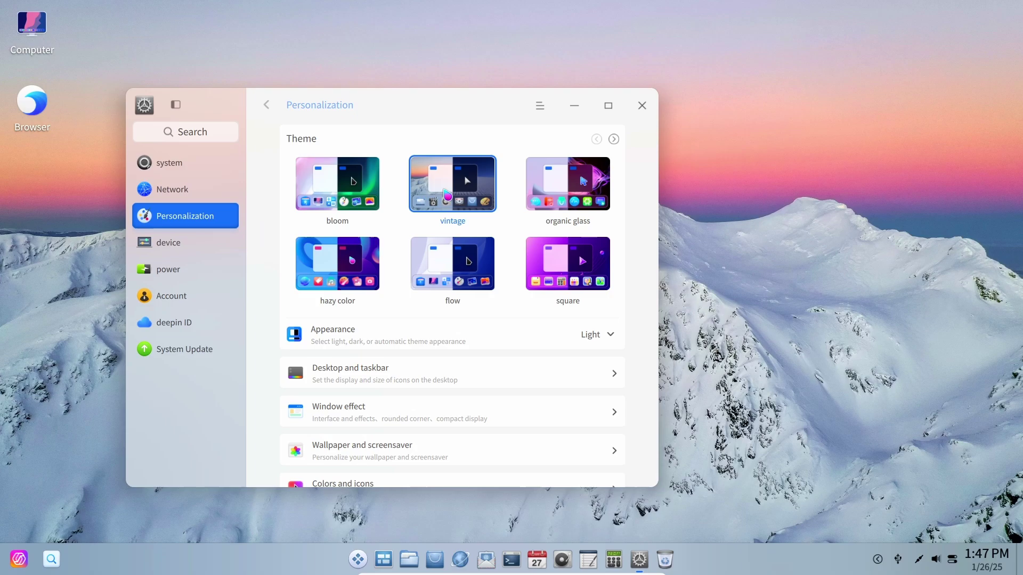
click(334, 203)
click(520, 303)
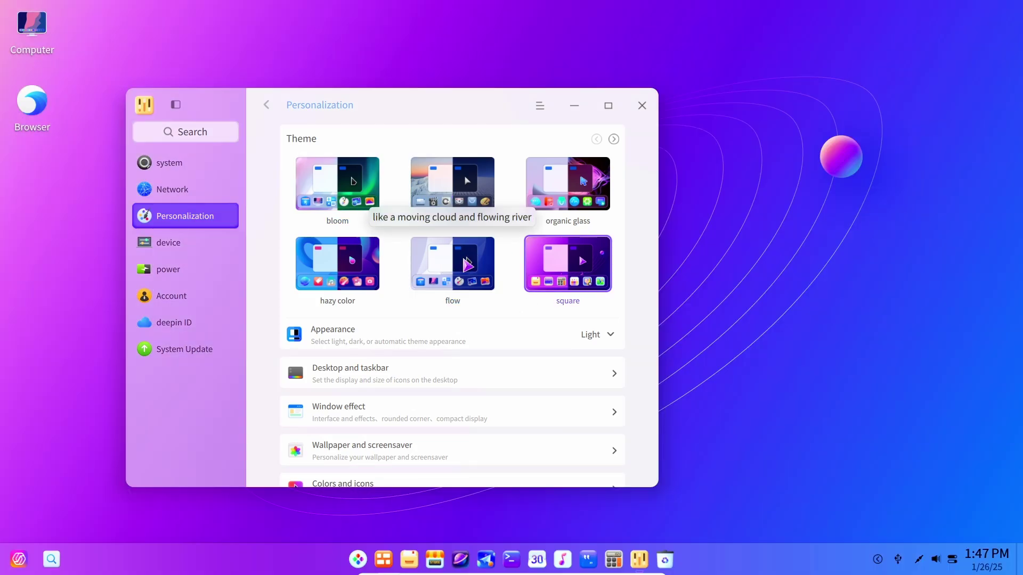
click(467, 262)
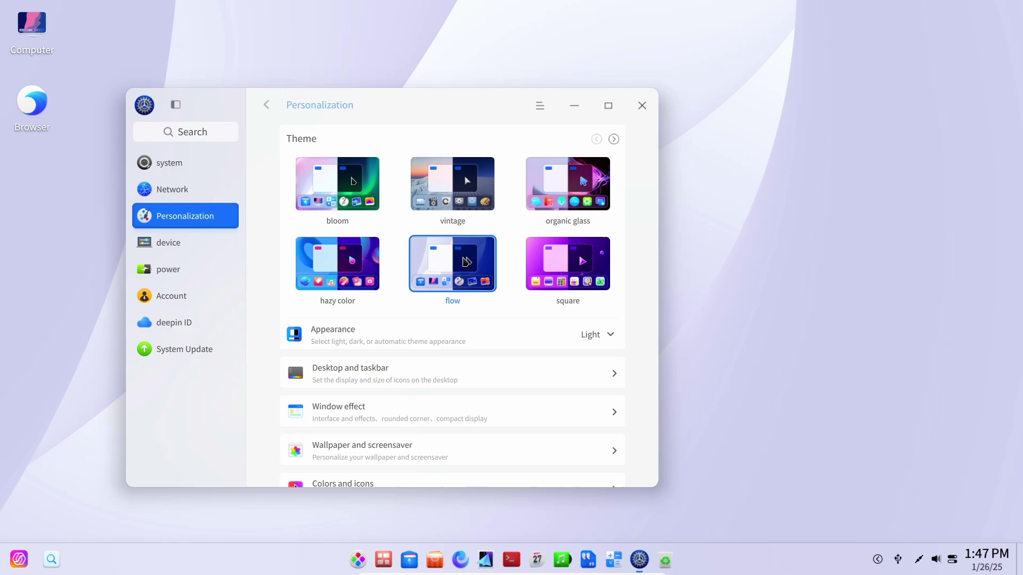
click(317, 158)
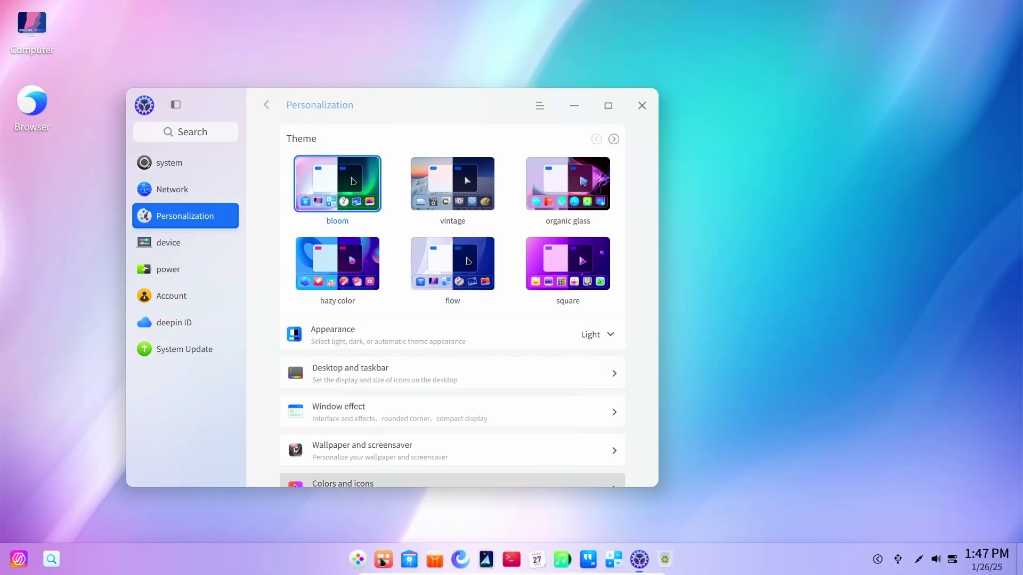
Cycle through flow, hazy color and vintage again, settle on bloom, then open Desktop and taskbar
click(358, 568)
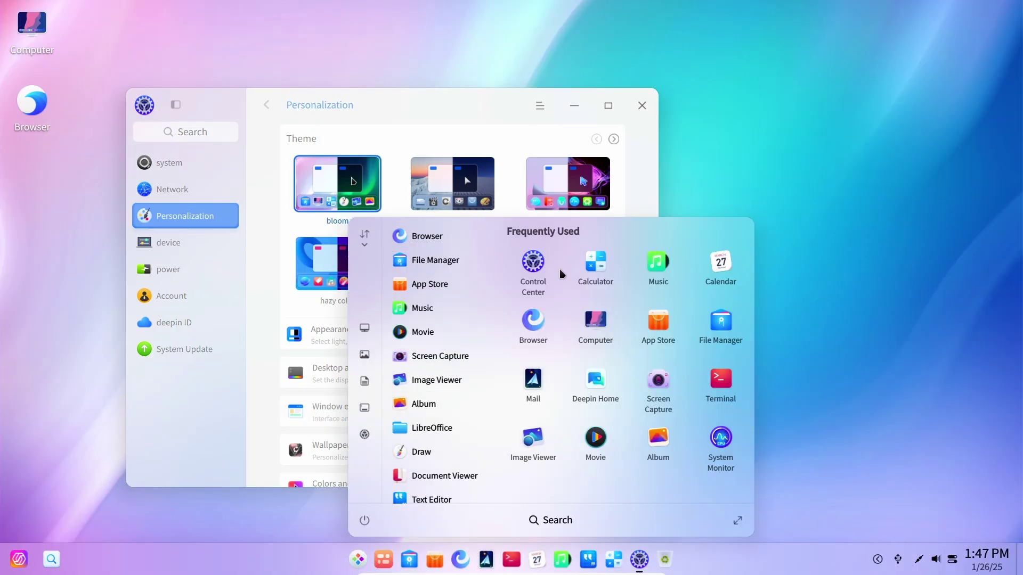
click(459, 107)
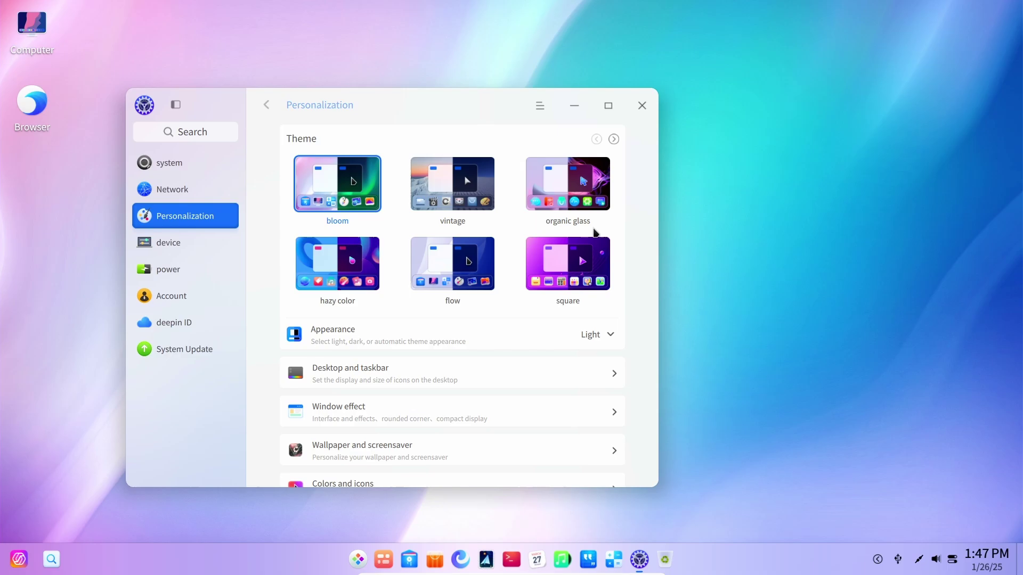
click(451, 260)
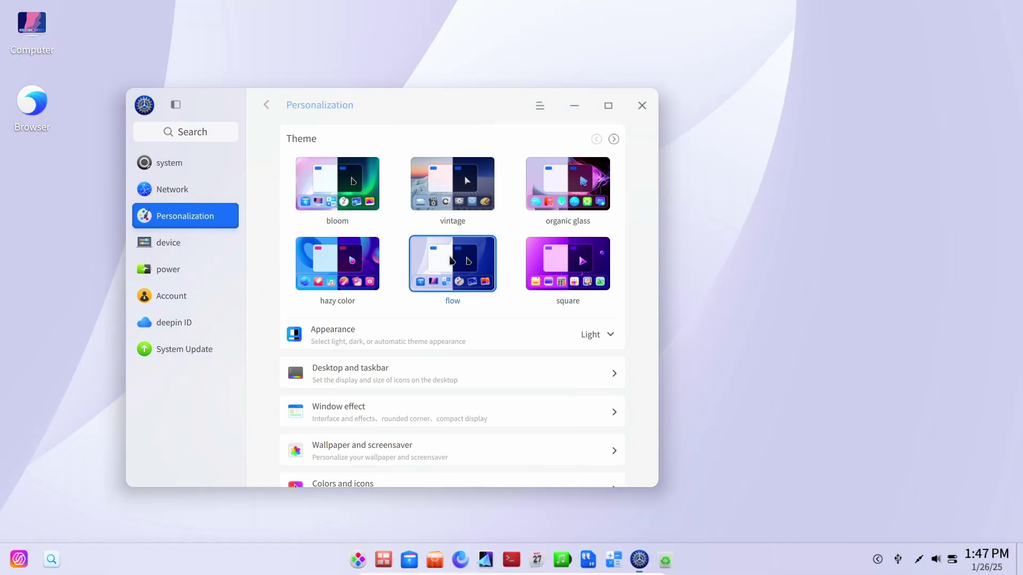
click(350, 260)
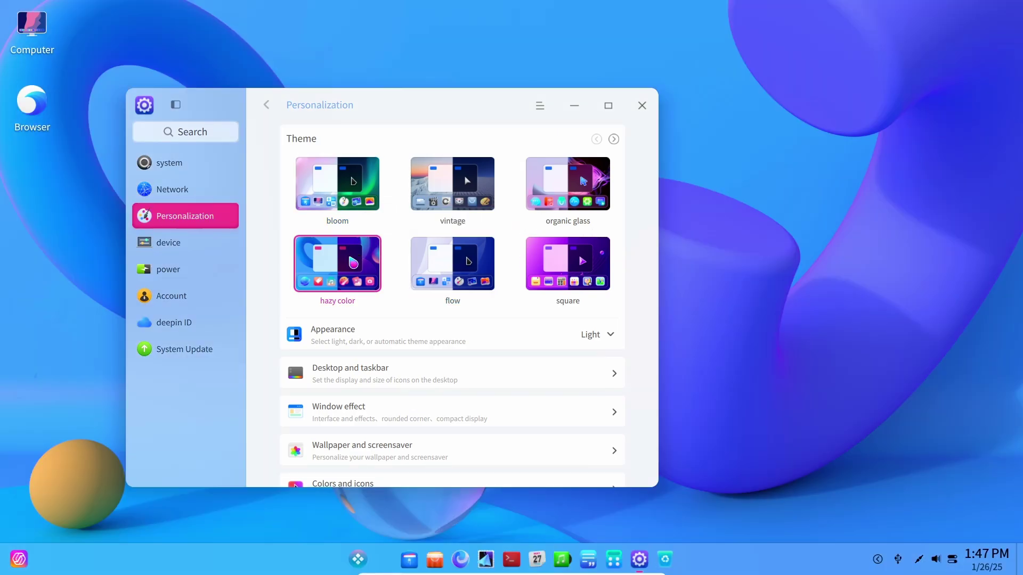
click(464, 187)
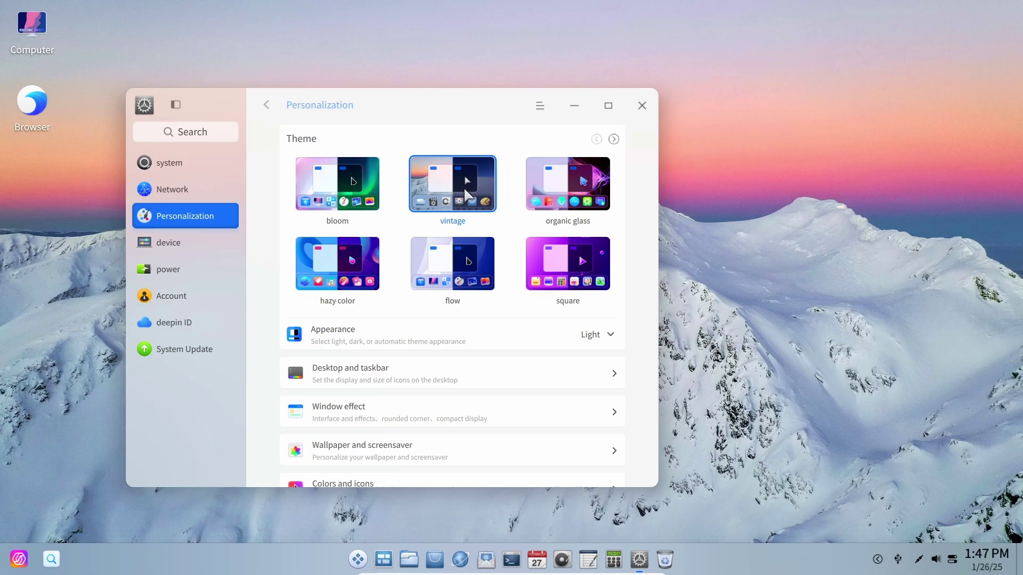
click(456, 253)
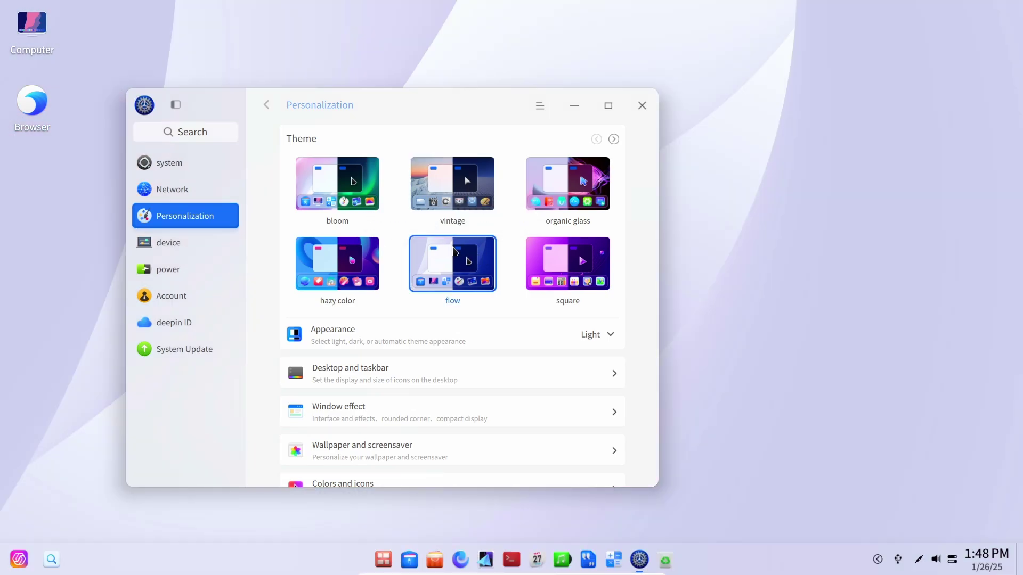
click(363, 186)
click(436, 377)
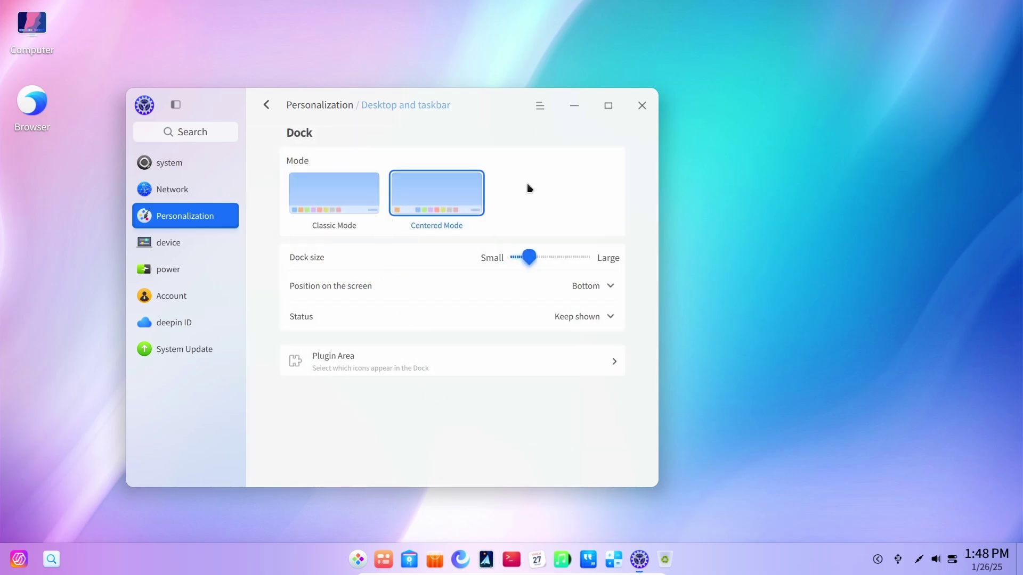
Try Classic Mode, revert the dock to Centered Mode, review the dock plugins, and return to Personalization
click(317, 186)
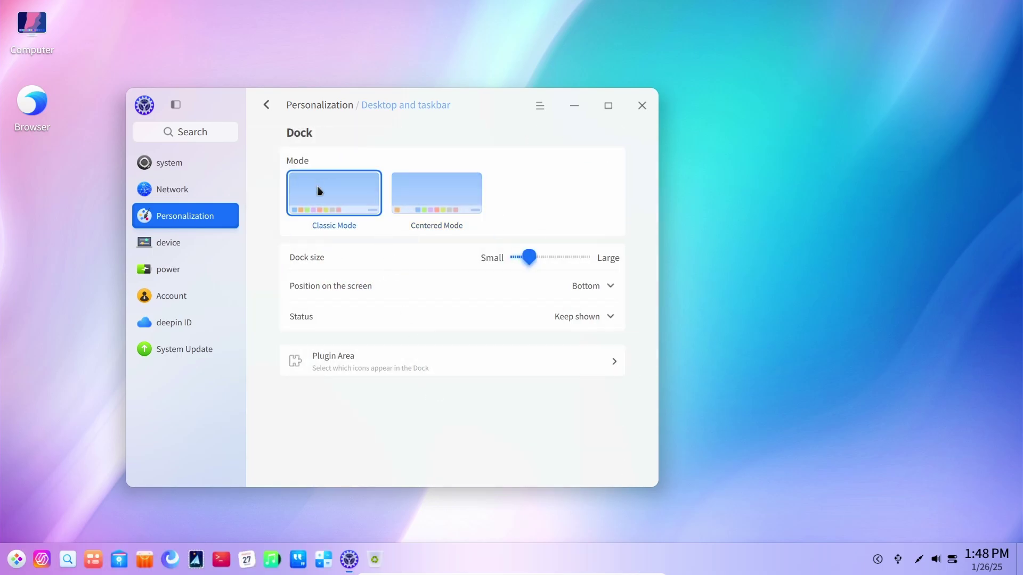
click(415, 191)
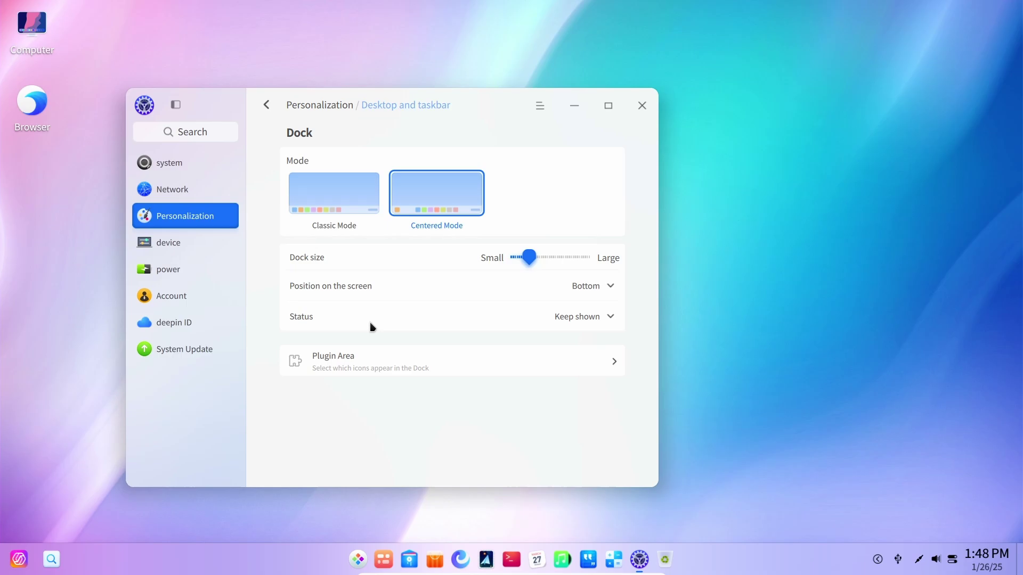
click(395, 367)
scroll(397, 367, down, 2)
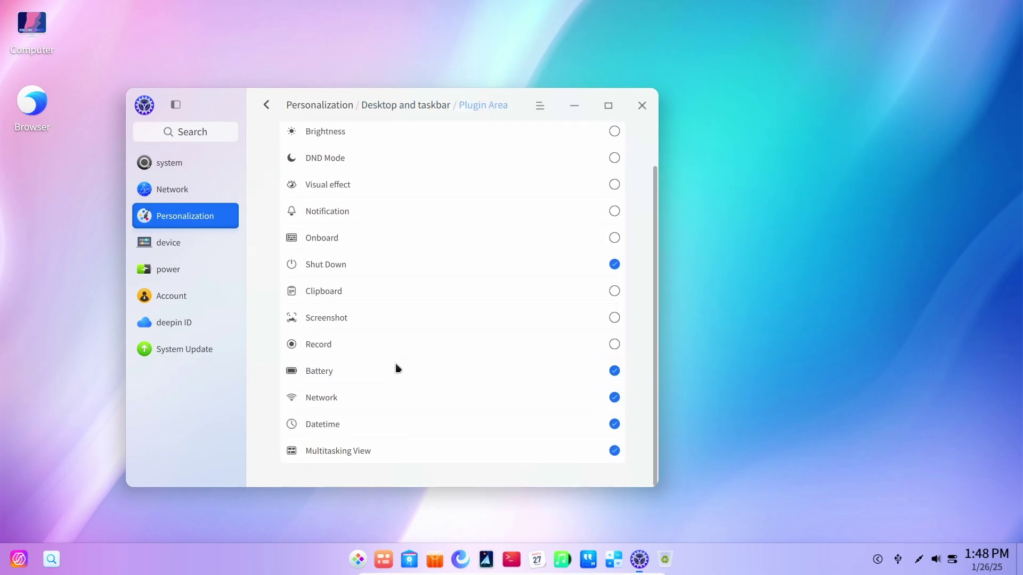
scroll(397, 367, up, 2)
click(304, 105)
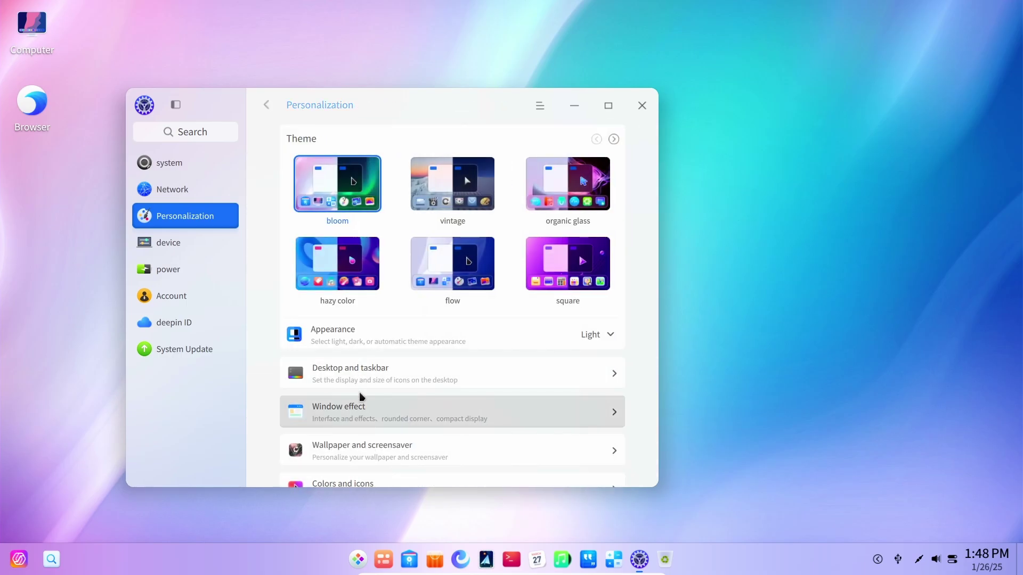
scroll(388, 405, down, 1)
In Window effect, enable transparent effects when moving windows
click(388, 354)
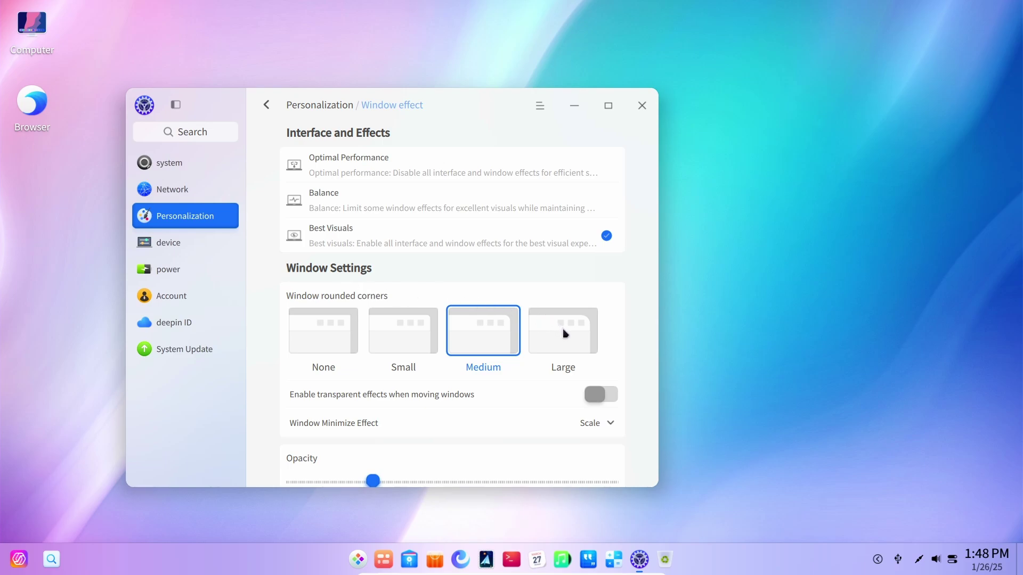
click(602, 399)
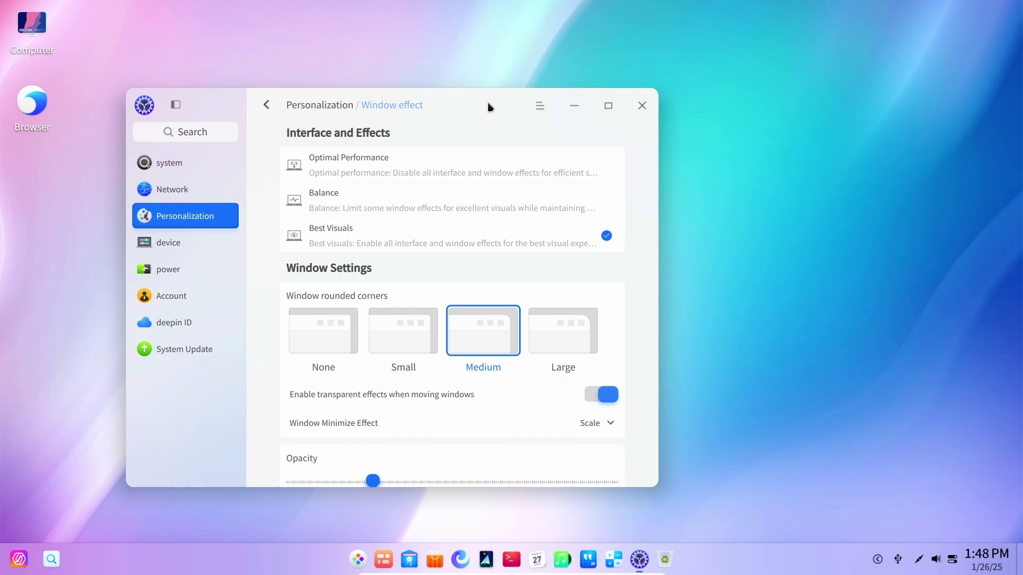
drag(487, 105, 583, 126)
Switch Compact Display on, briefly open the file manager, then switch Compact Display back off
scroll(479, 431, down, 3)
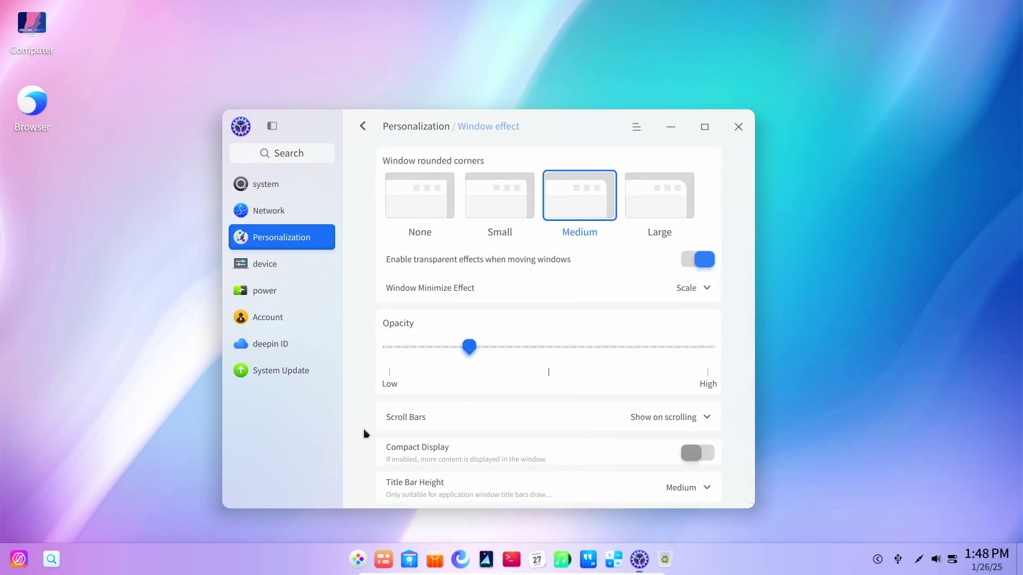
scroll(366, 495, down, 1)
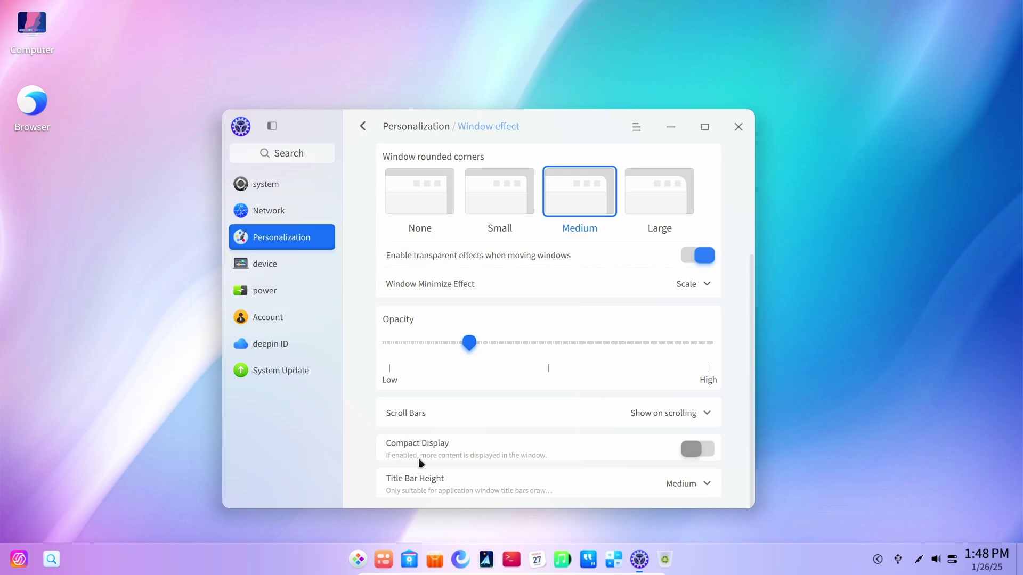
click(696, 450)
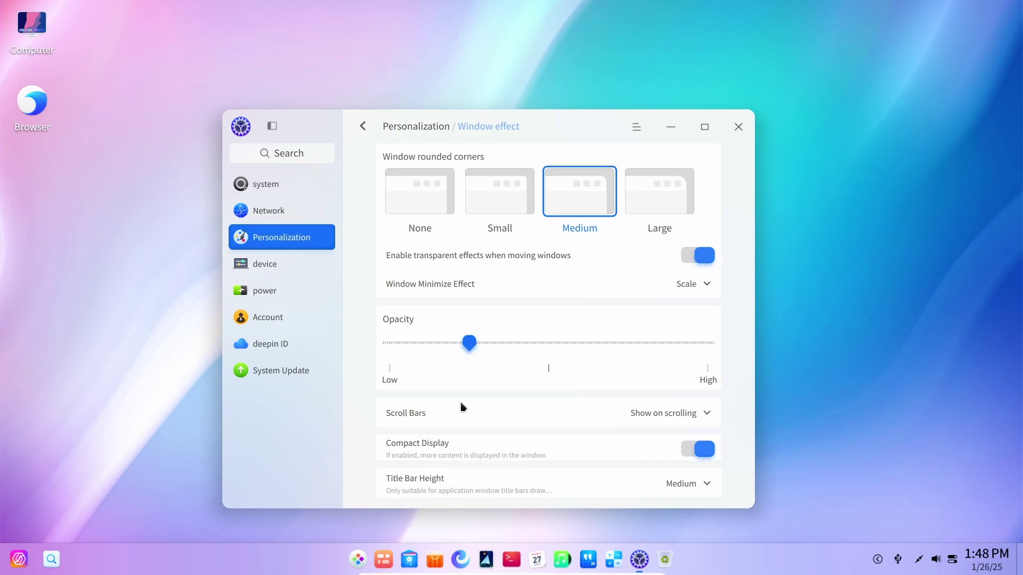
drag(605, 126, 578, 112)
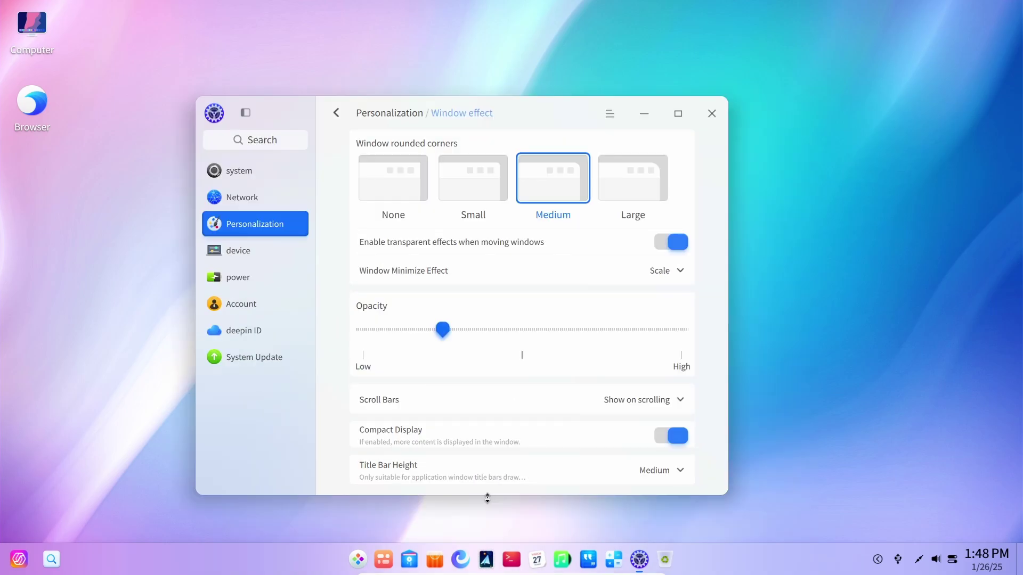
click(409, 560)
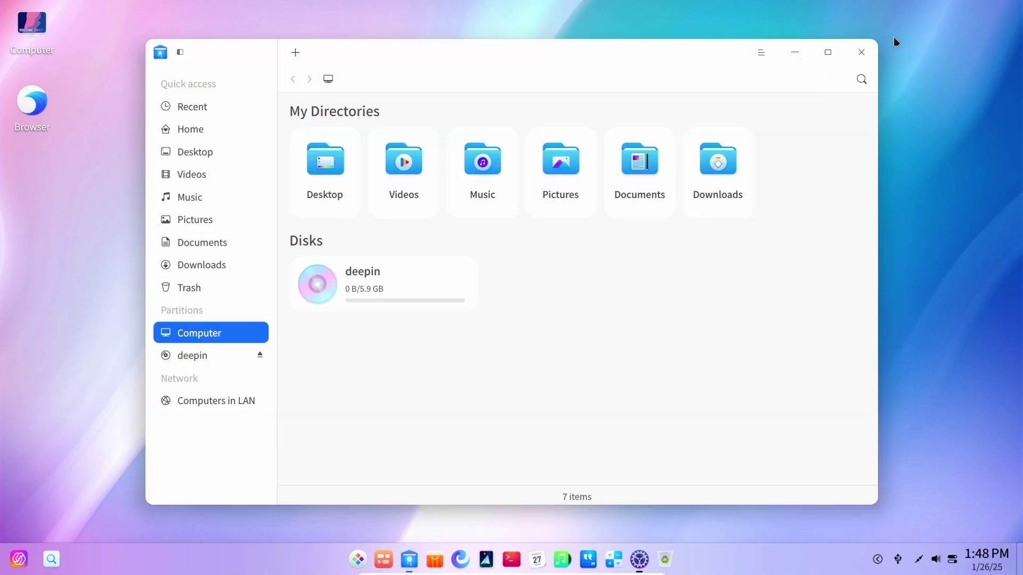
click(861, 52)
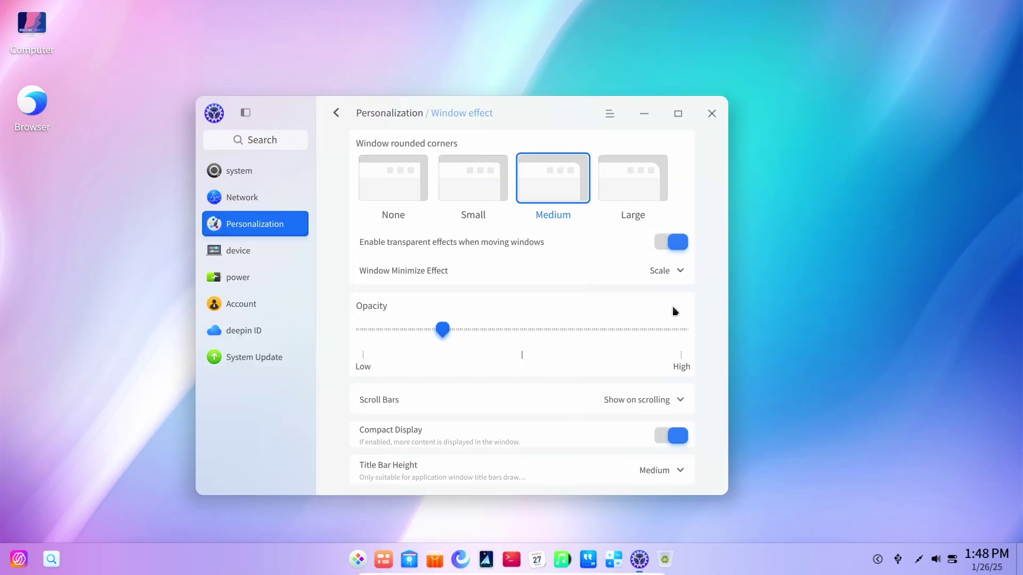
click(670, 440)
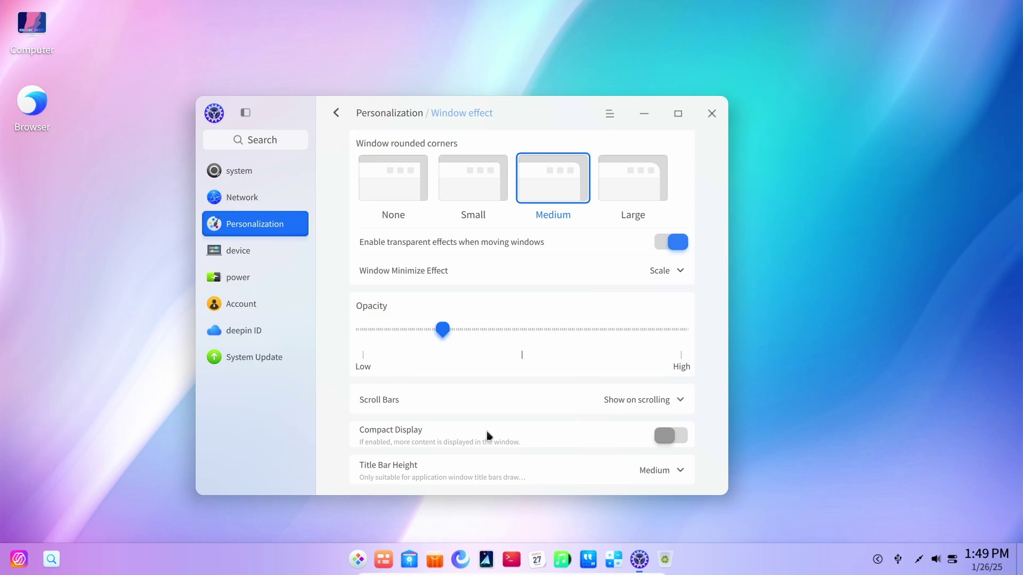
Visit the device, power, Account, deepin ID and System Update pages, then close Control Center
click(268, 257)
click(272, 276)
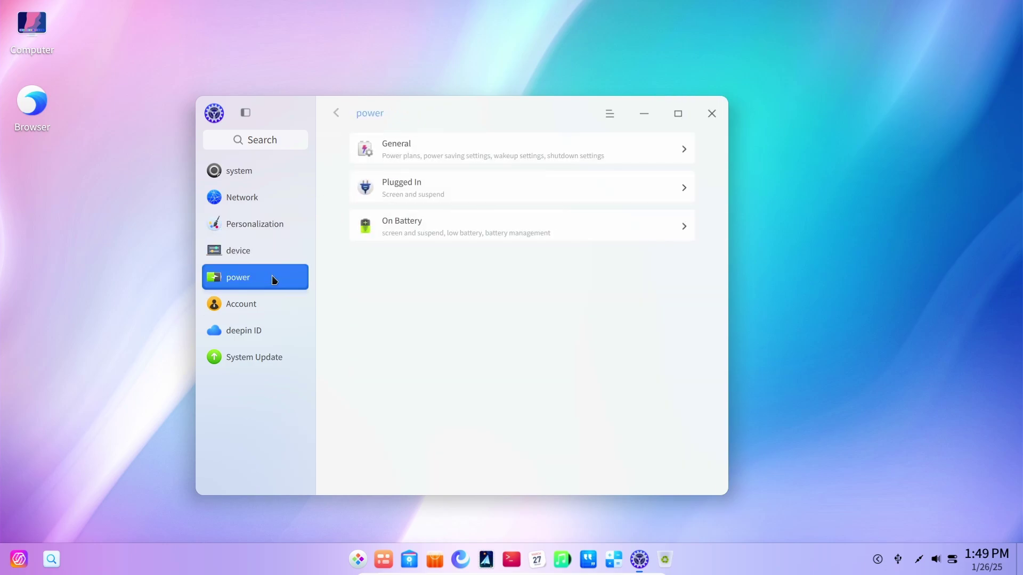
click(243, 306)
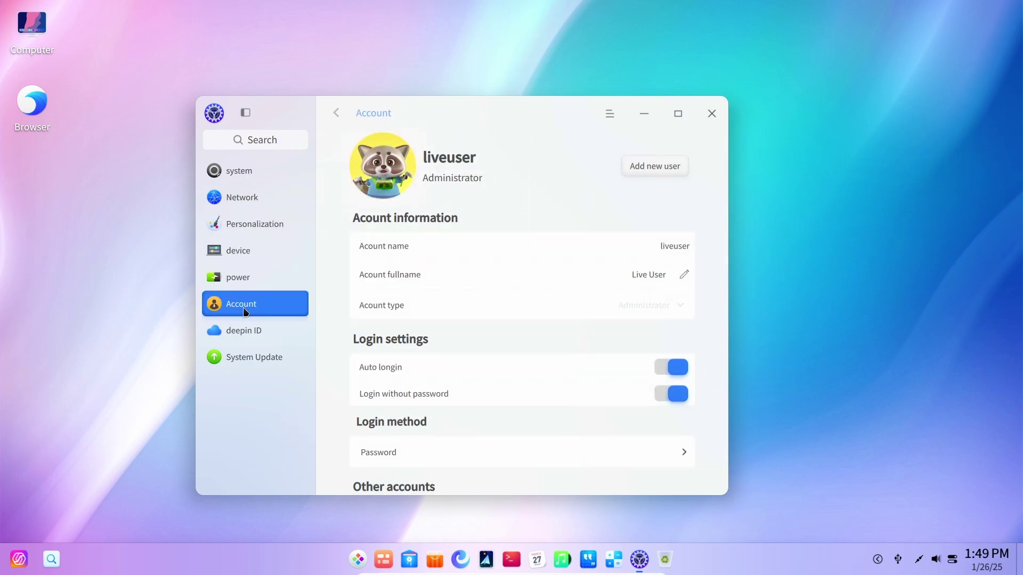
click(256, 336)
click(261, 362)
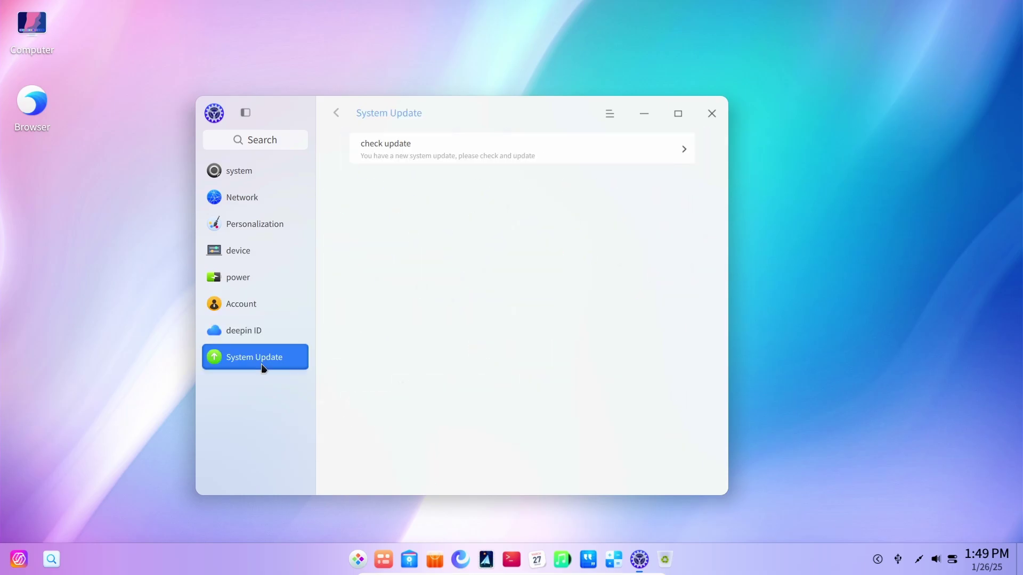
click(713, 121)
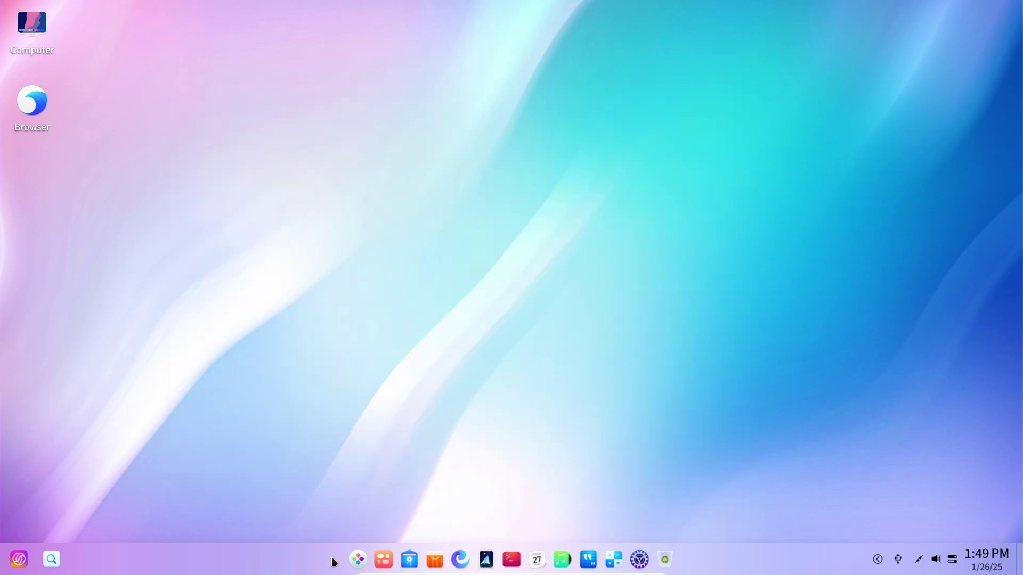
click(362, 566)
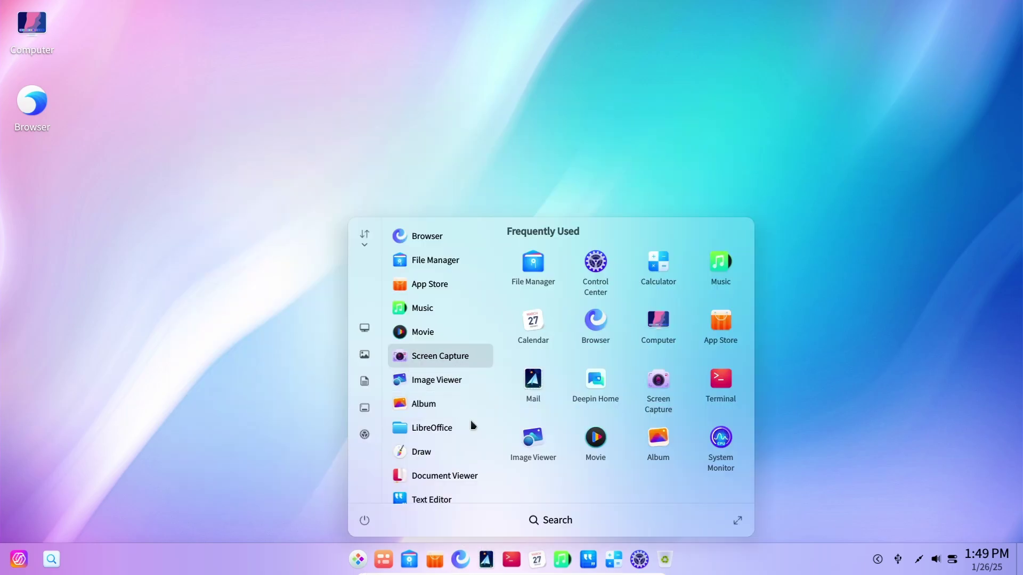
click(408, 558)
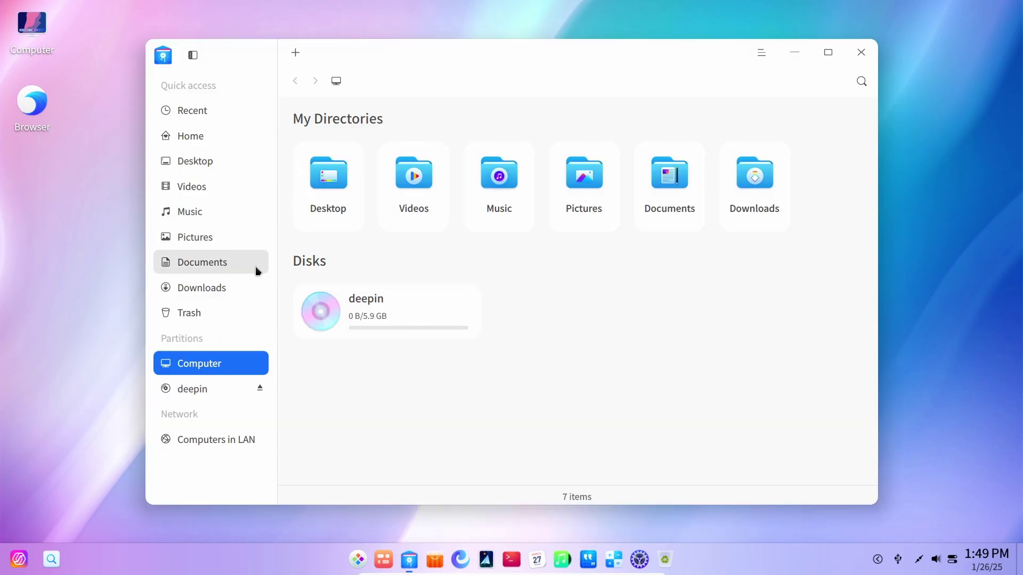
click(365, 324)
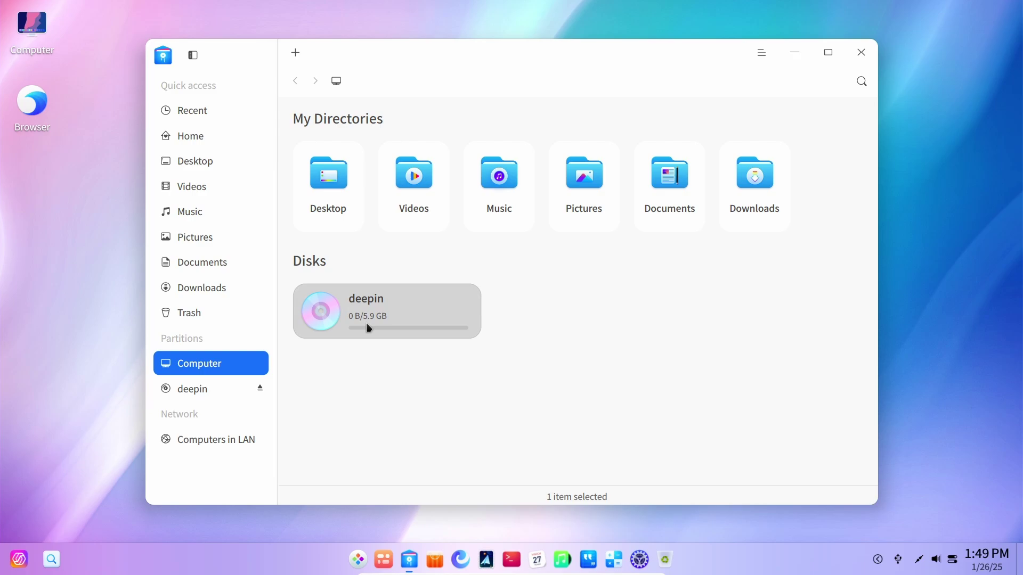
double_click(366, 322)
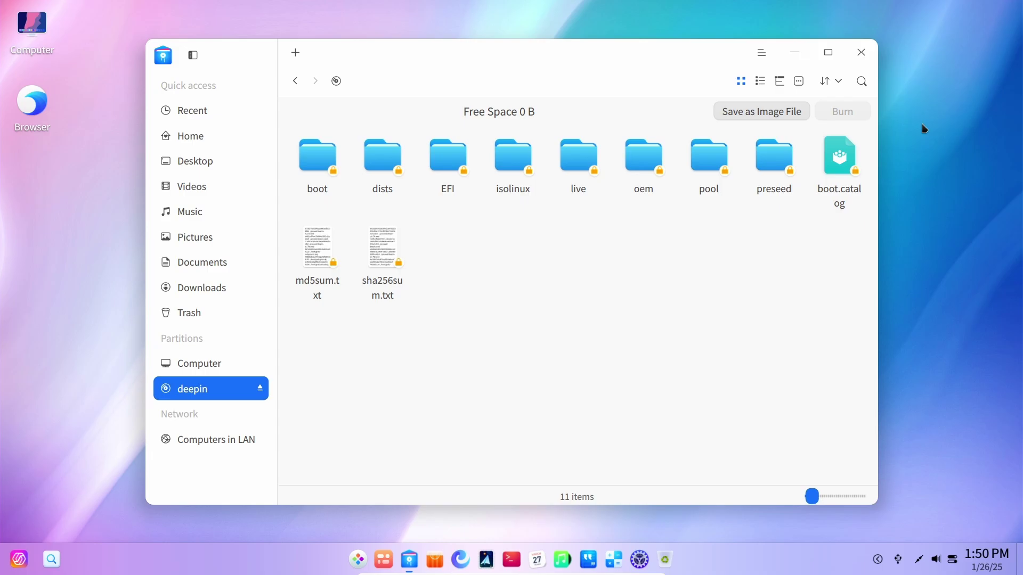
click(861, 53)
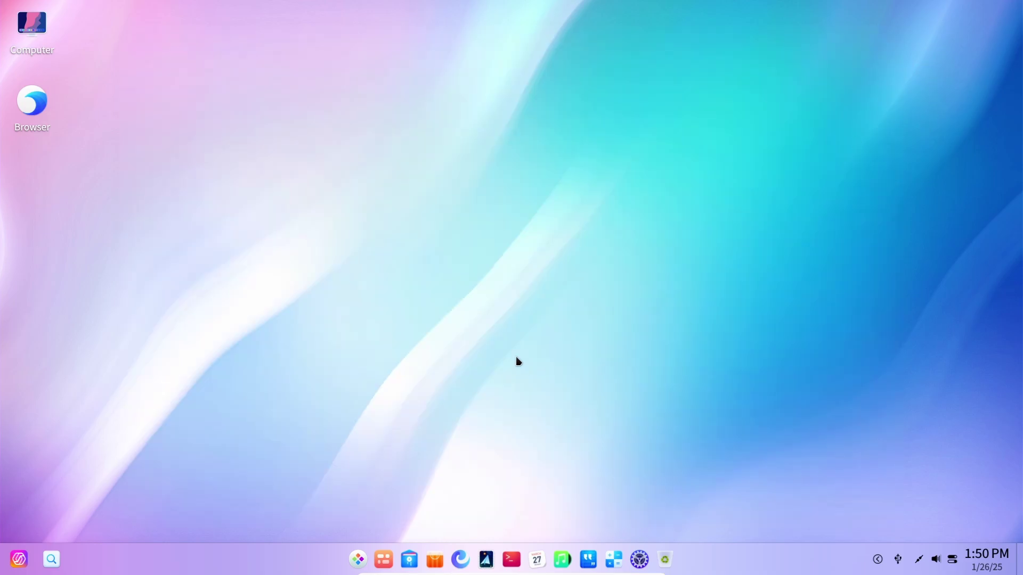
Review About This PC in Control Center (Deepin 25 Community Preview, 4 GB memory), then minimize it
key(super+i)
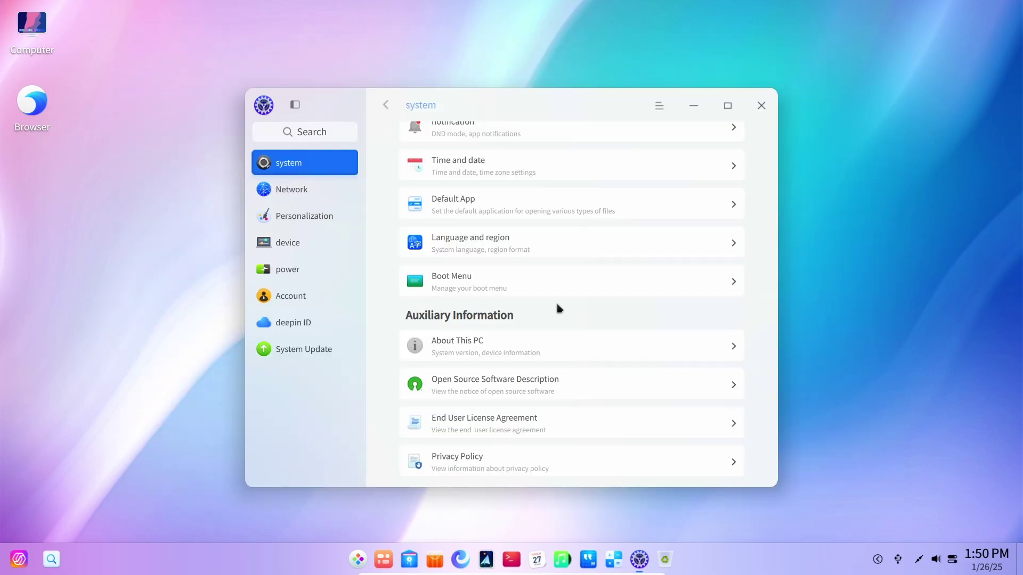
click(535, 340)
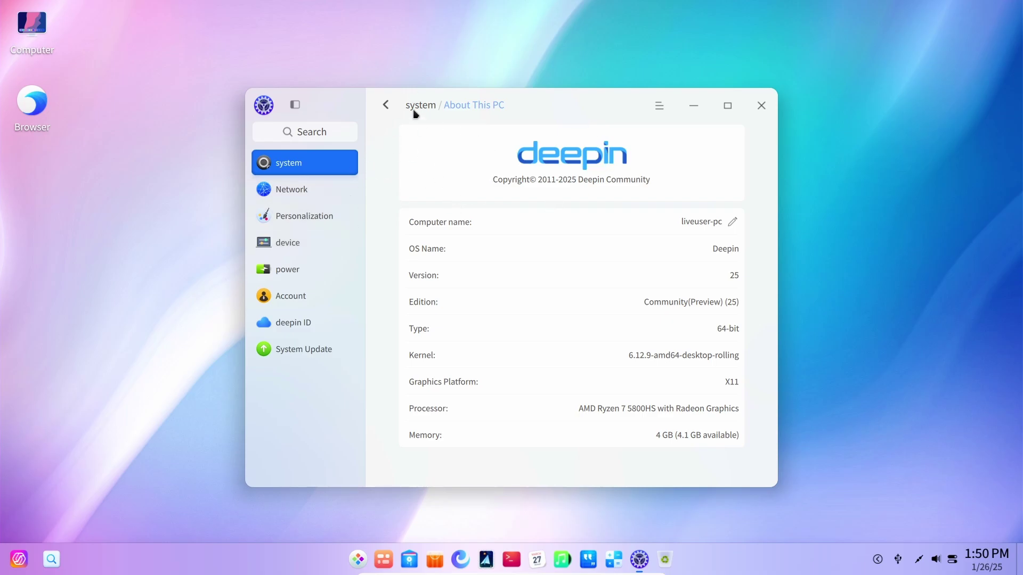
mouse_move(580, 104)
mouse_down()
mouse_move(674, 96)
mouse_move(569, 93)
mouse_up()
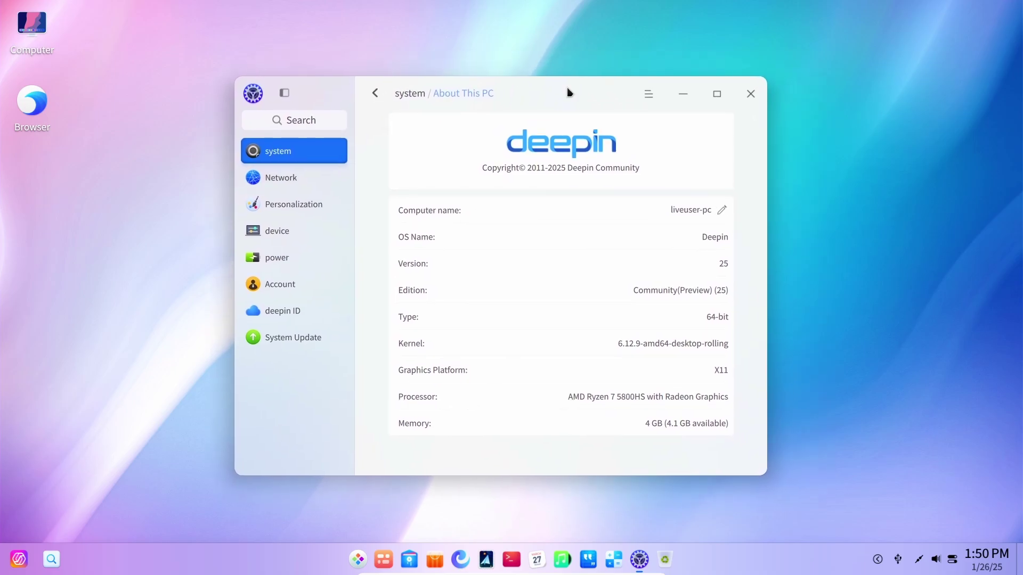
click(687, 92)
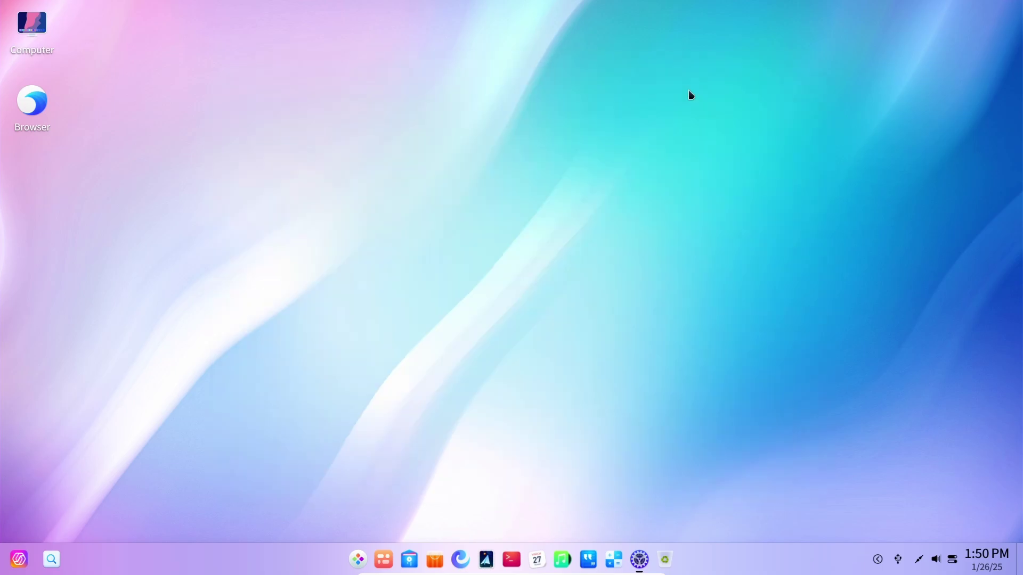
right_click(688, 91)
click(745, 279)
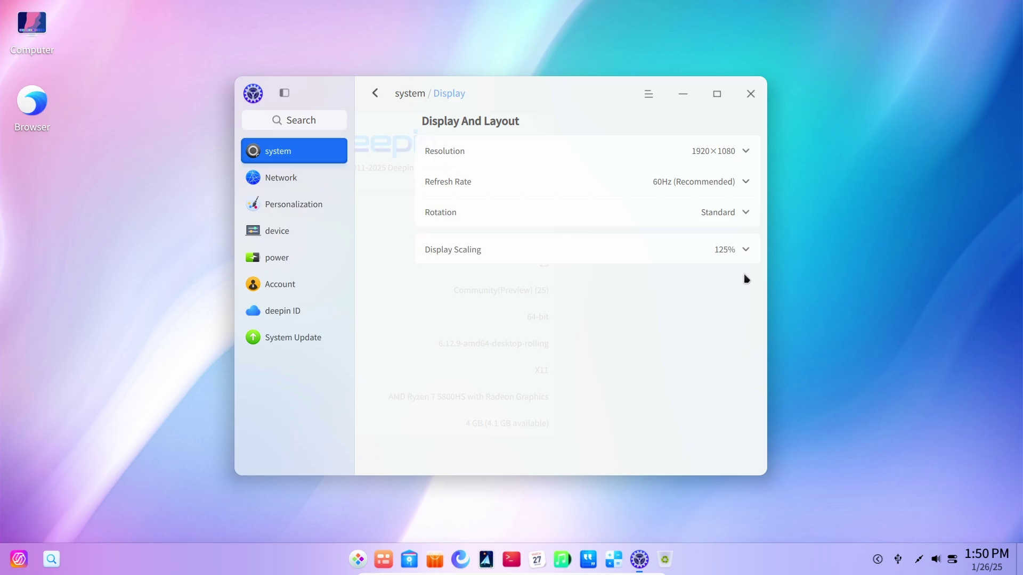
click(718, 251)
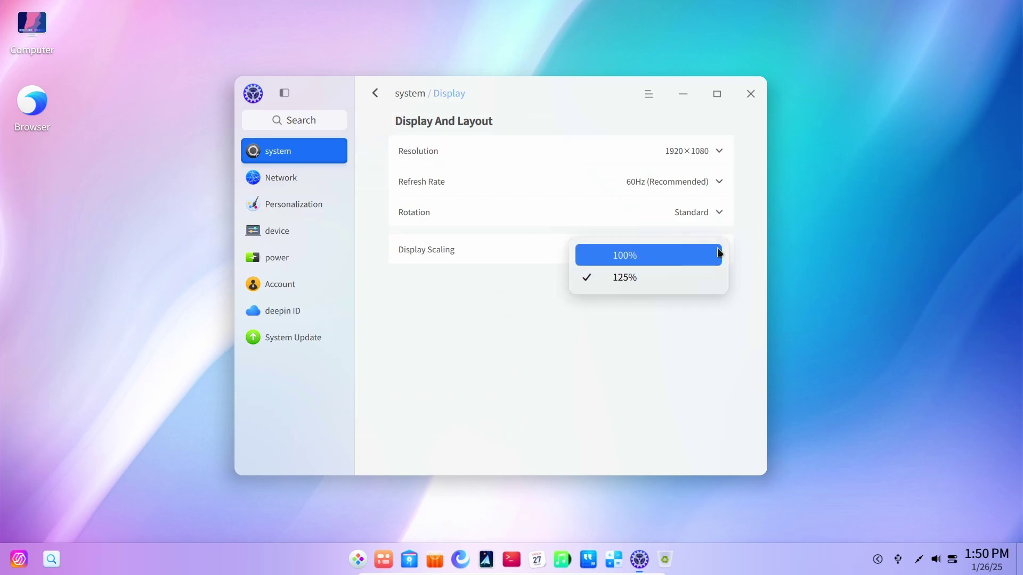
click(731, 316)
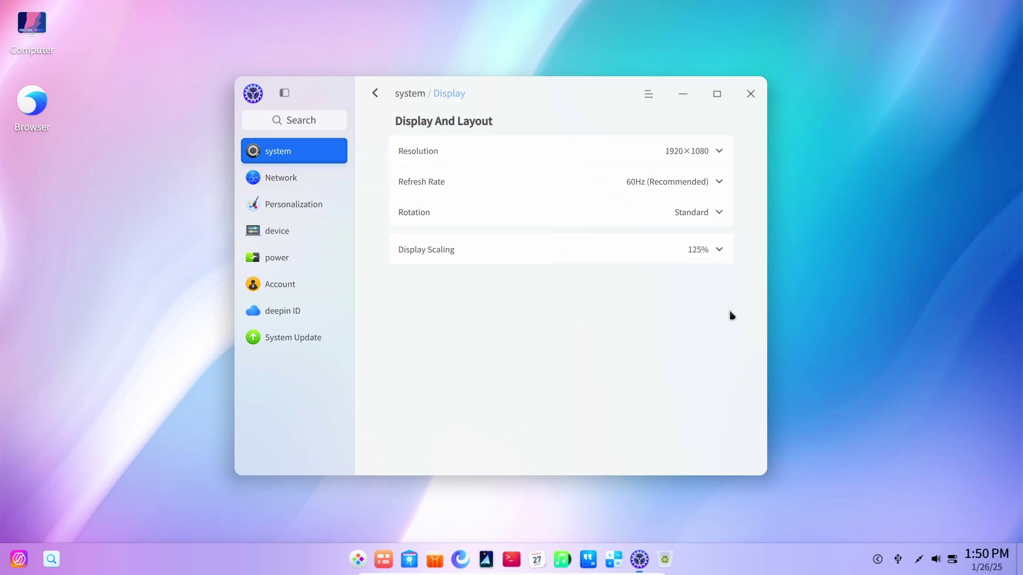
click(751, 93)
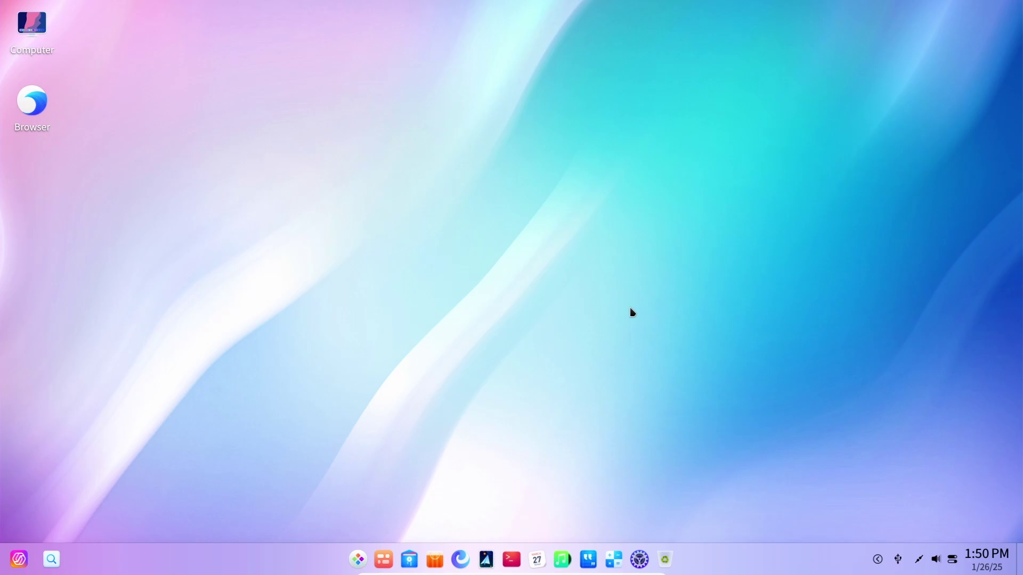
Expand and collapse the hidden system tray icons, and bring up the application launcher
click(878, 559)
click(877, 559)
click(358, 560)
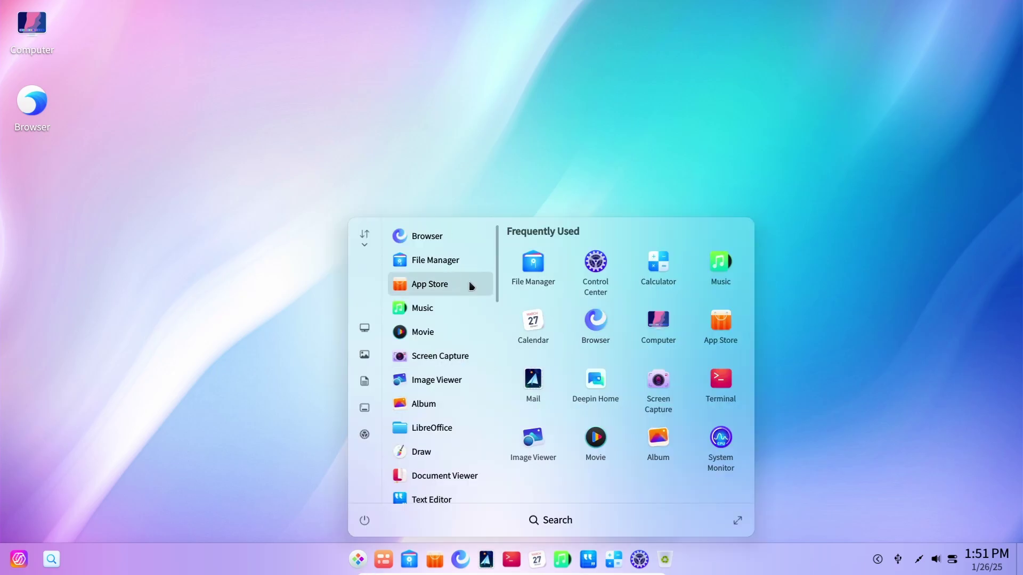
Search the launcher for 'distr', which finds no matching apps, then dismiss it
scroll(454, 422, down, 5)
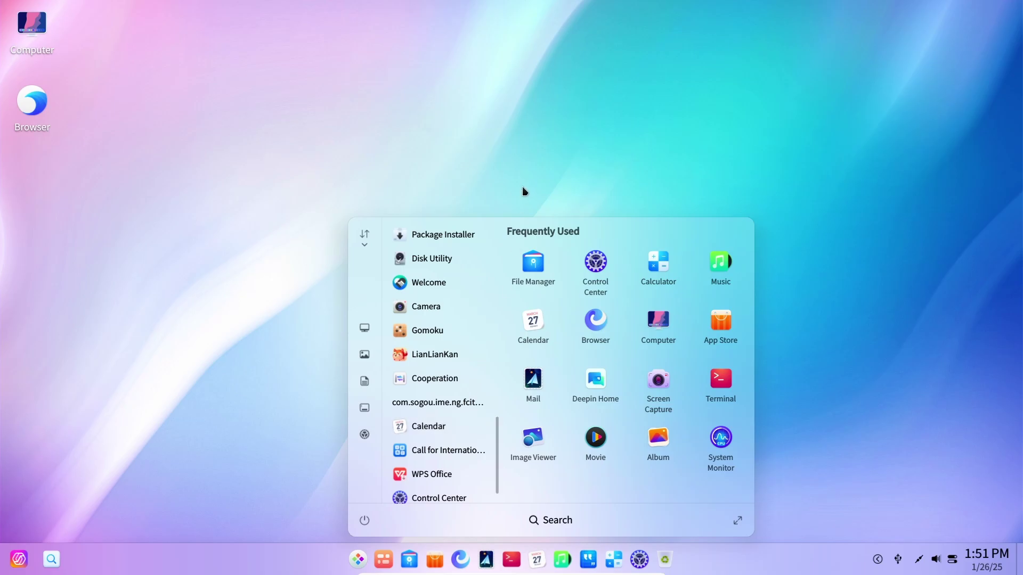
text(distro)
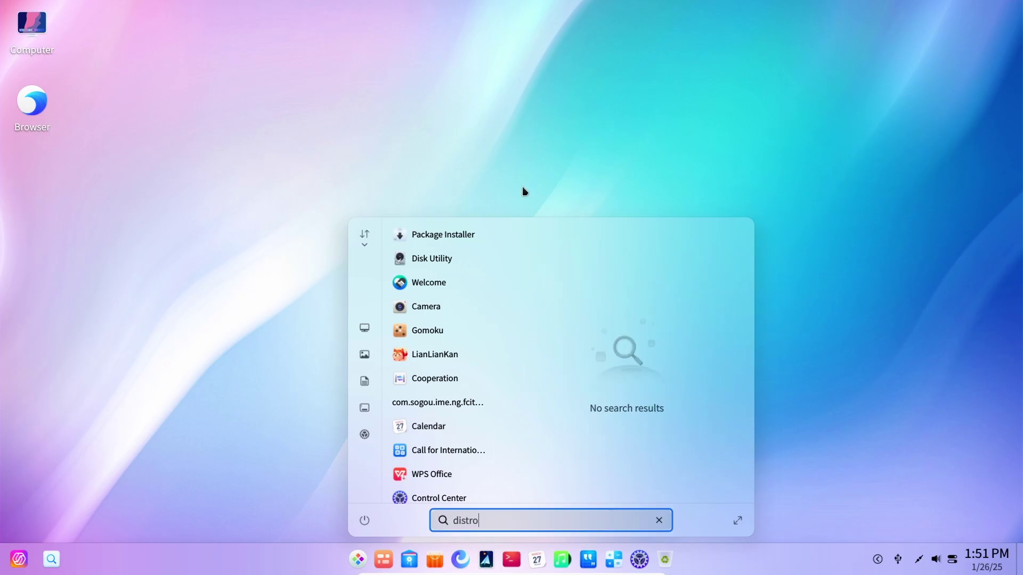
scroll(405, 362, up, 5)
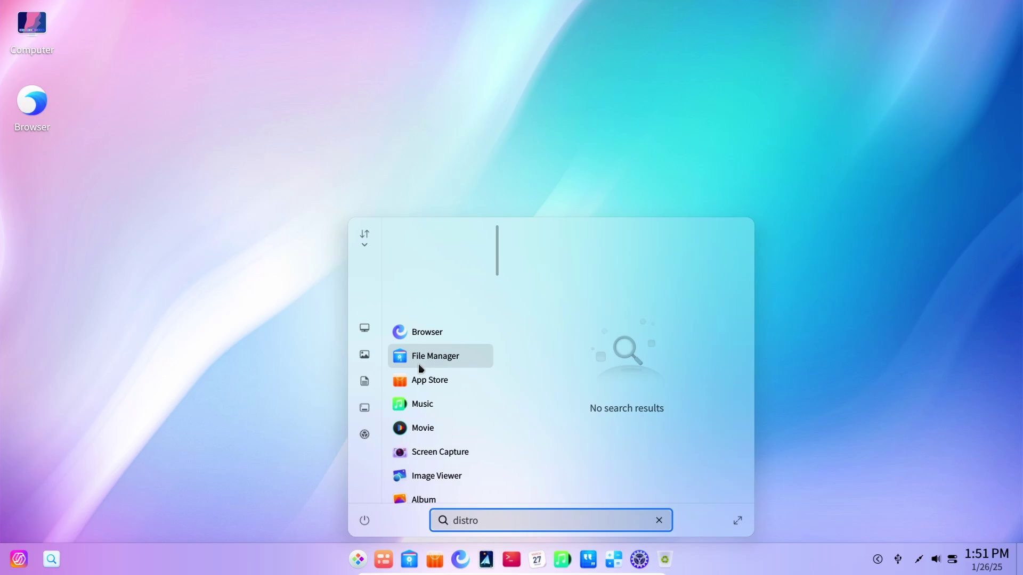
click(286, 369)
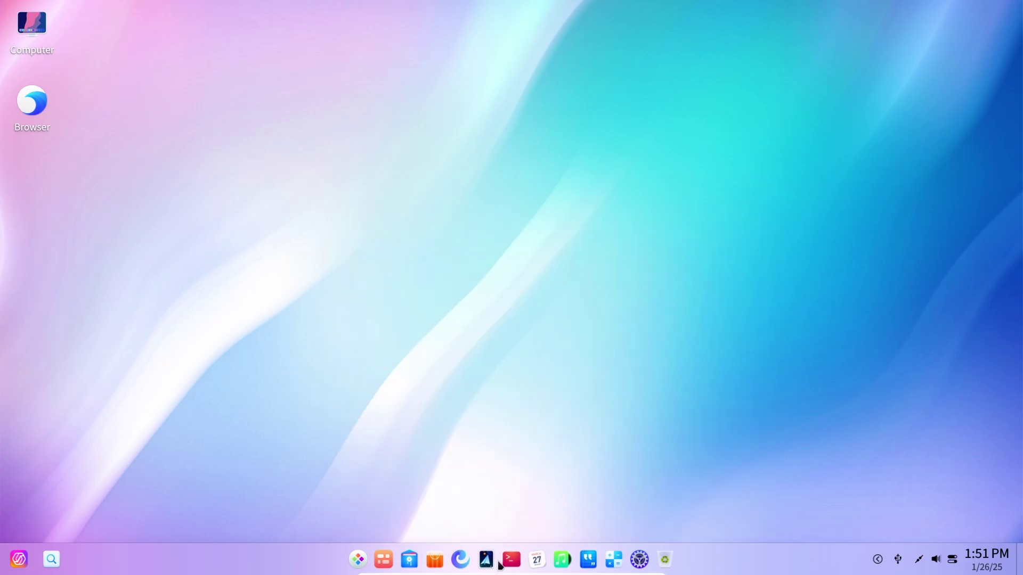
Open the App Store and page forward to the last page of Editor's Choice
click(434, 559)
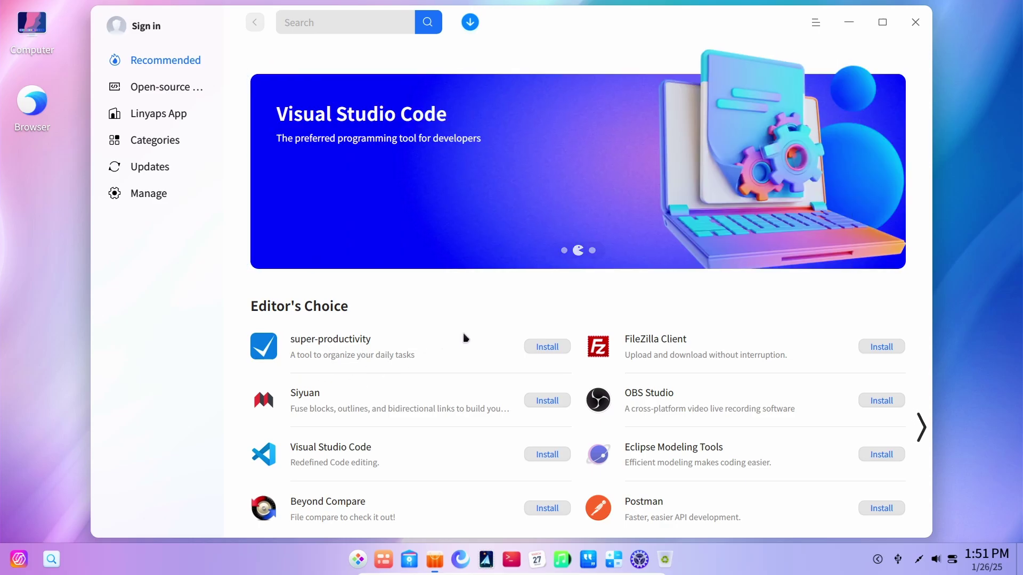
scroll(481, 349, down, 1)
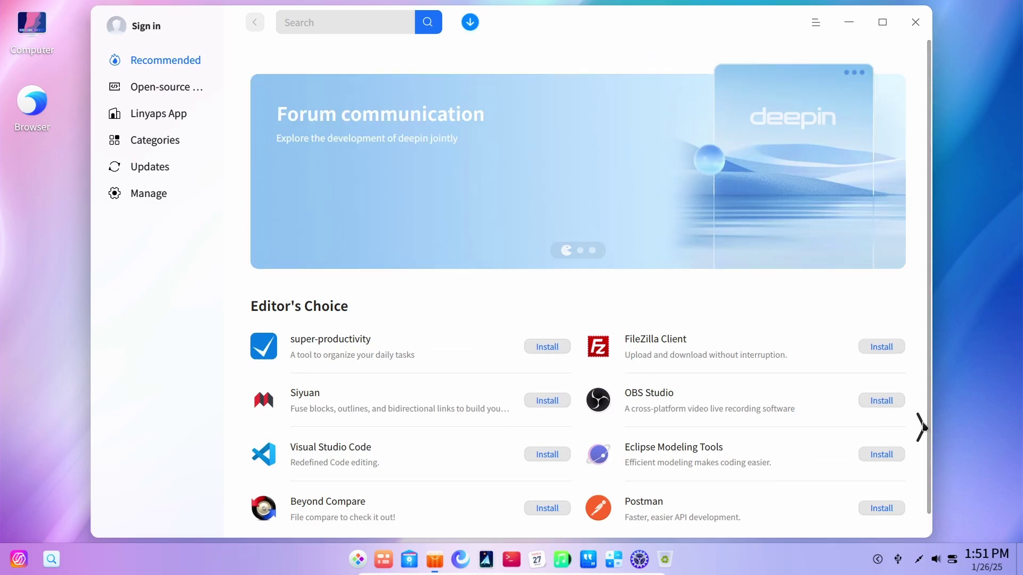
click(918, 405)
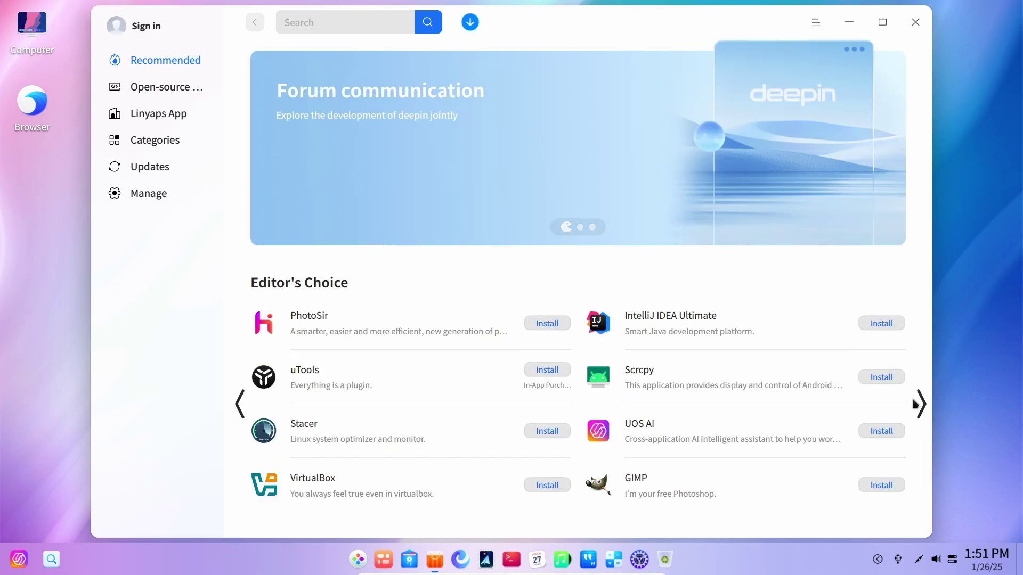
click(917, 405)
click(917, 405)
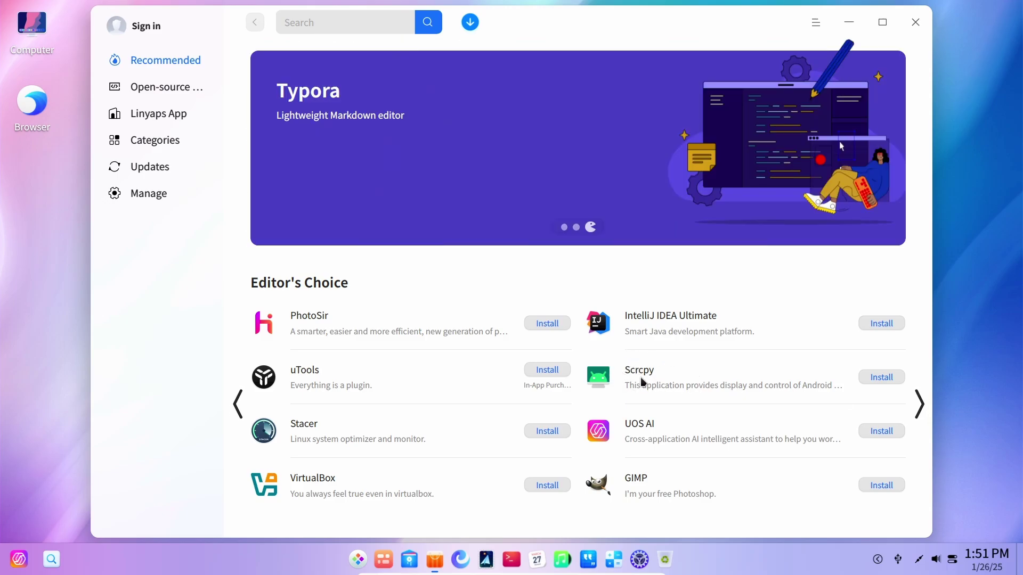
click(915, 398)
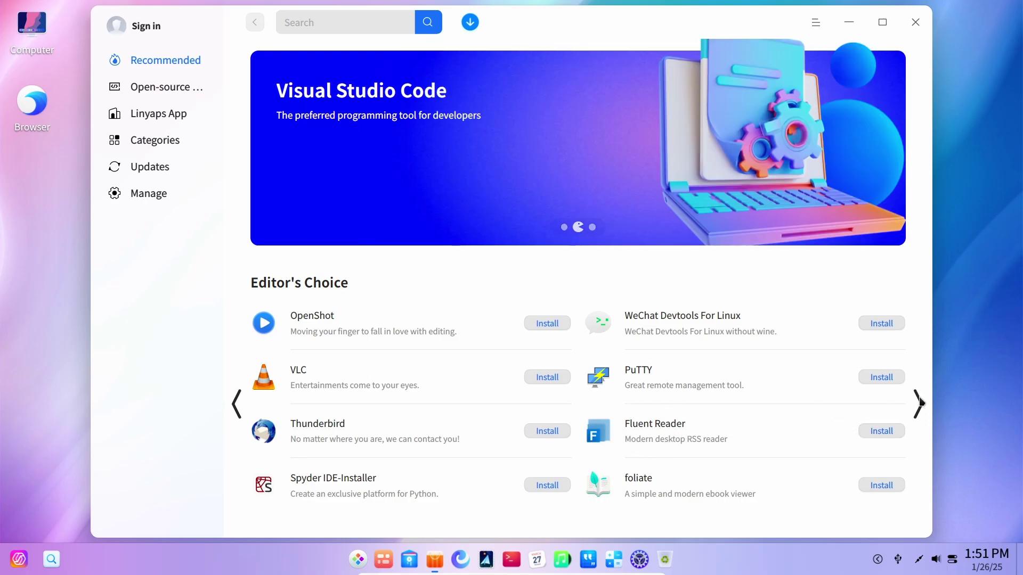
click(920, 402)
click(921, 402)
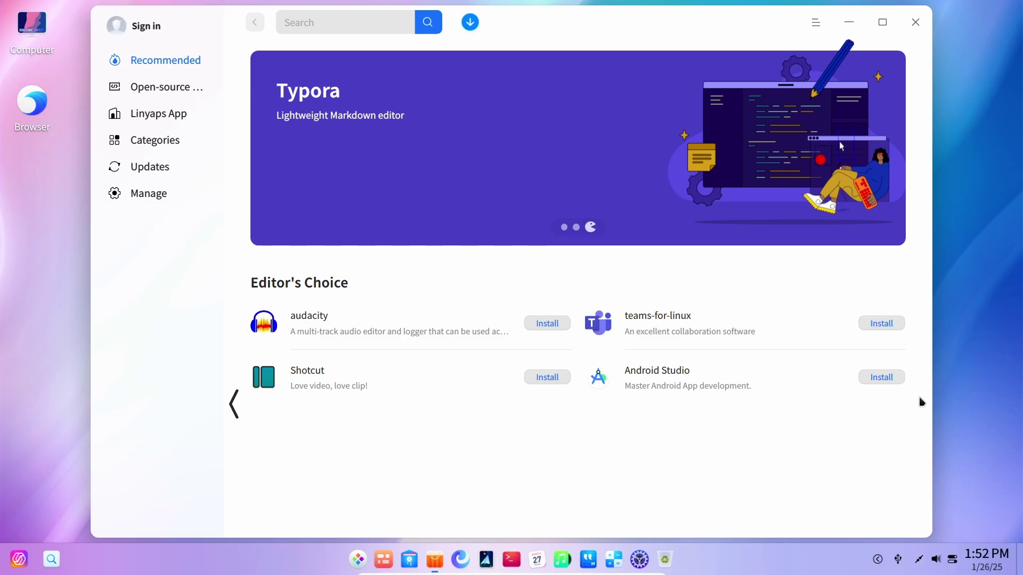
Page back to the first Editor's Choice page and open OBS Studio's details (29.0.2-szbt5, 15.4MB)
click(241, 410)
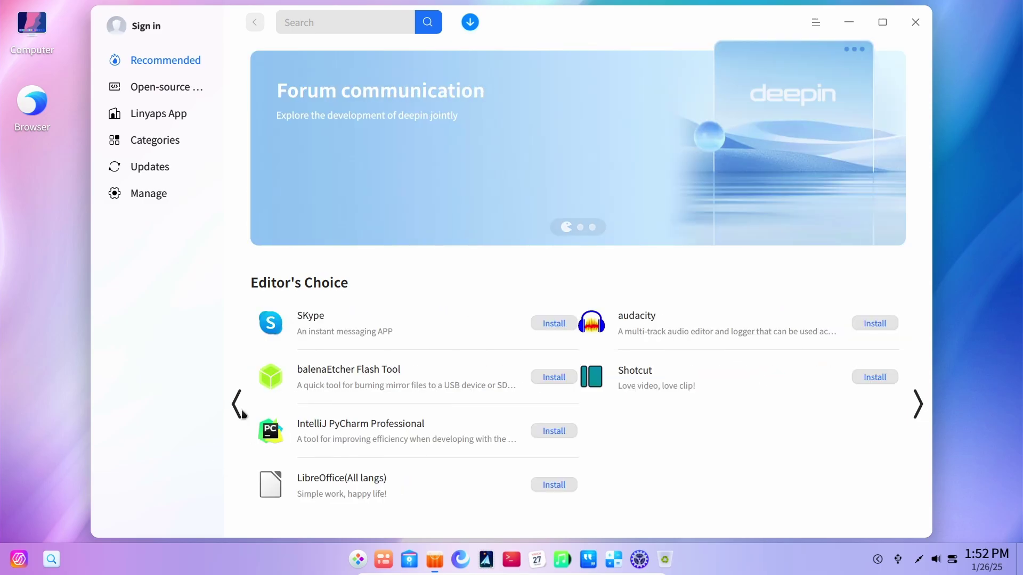
click(240, 410)
click(240, 410)
click(241, 410)
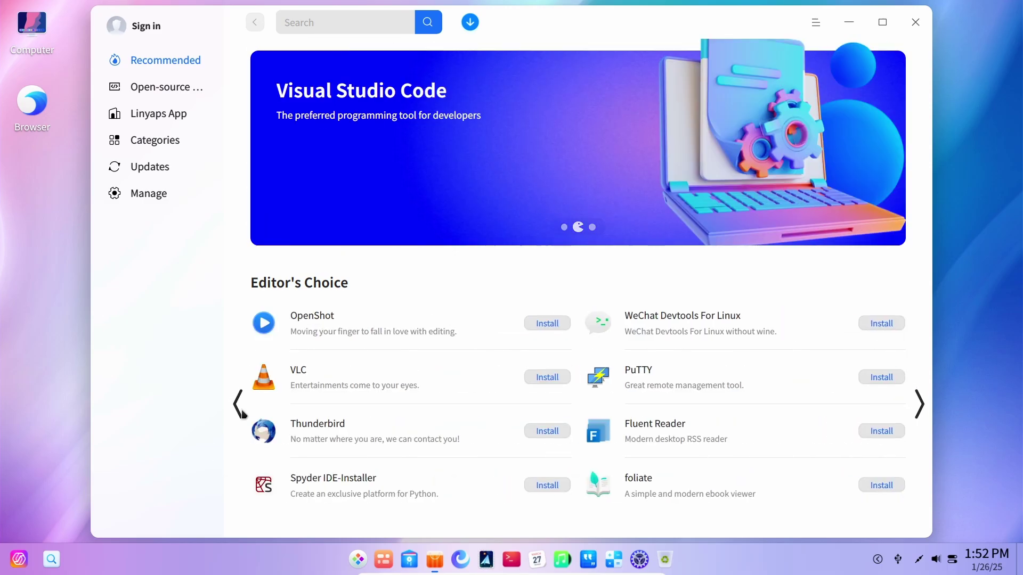
click(241, 410)
click(241, 410)
click(241, 410)
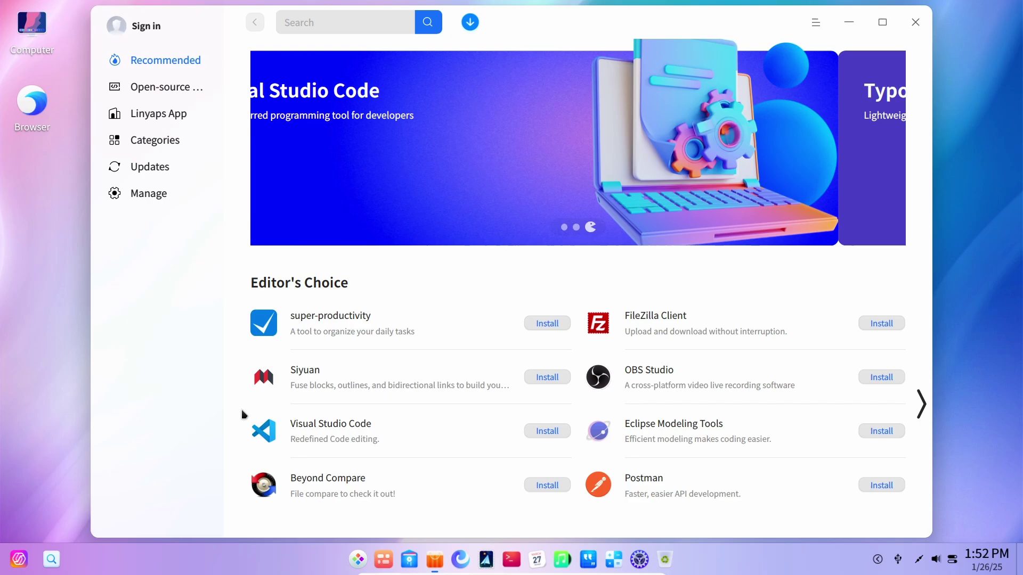
click(657, 374)
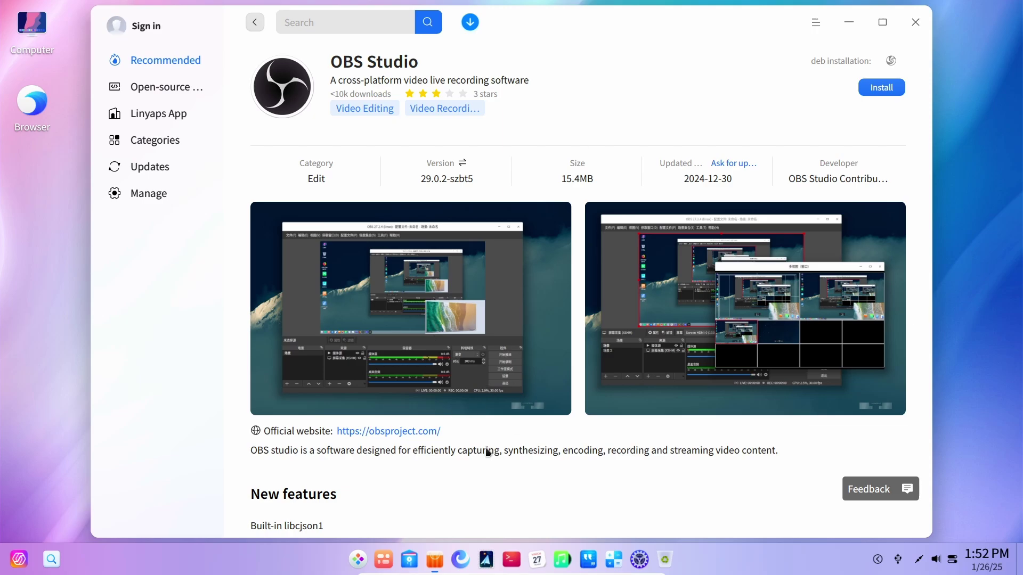
Scroll down to the OBS Studio ratings and back, then switch to the Open-source section
scroll(487, 450, down, 10)
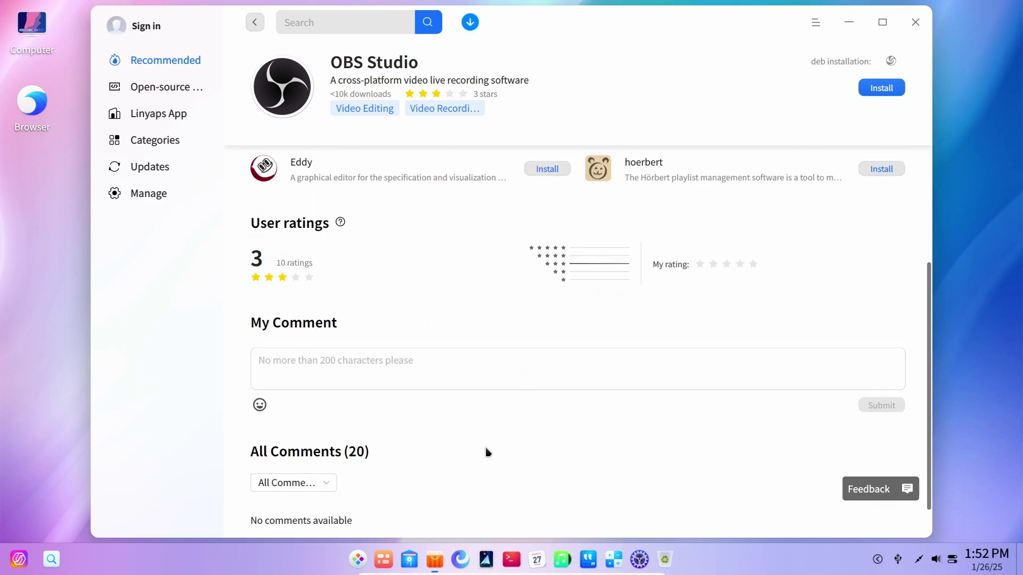
scroll(486, 449, up, 8)
click(159, 84)
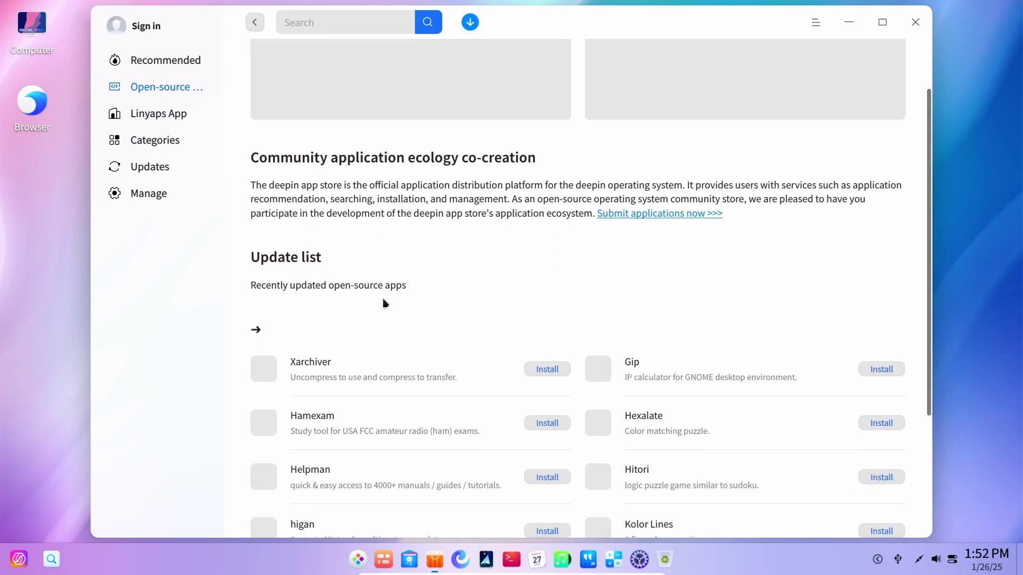
From the Linyaps App listing, open GVim under Development (version 9.0.1572.0, 265.9MB)
scroll(354, 288, up, 2)
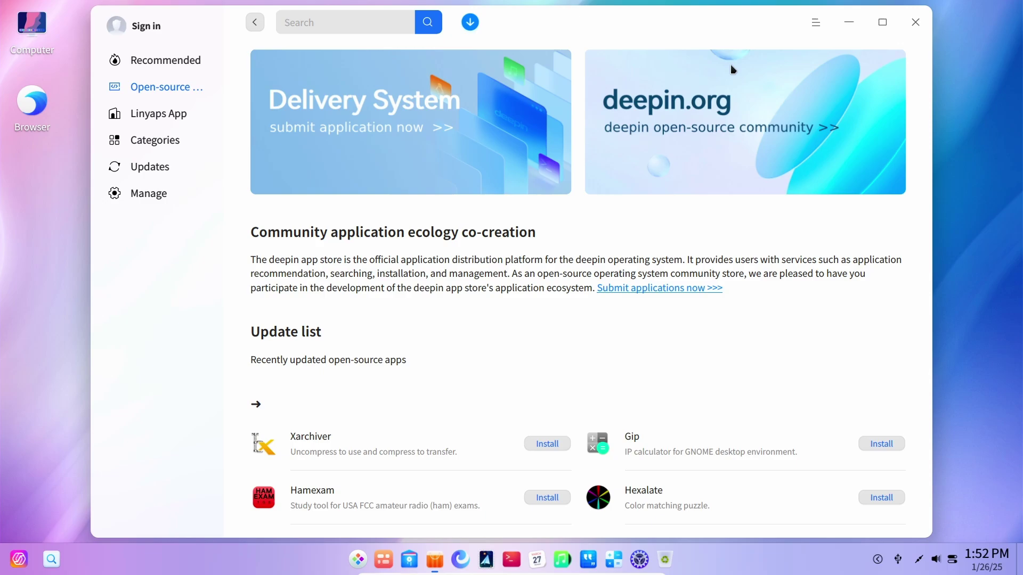
click(168, 114)
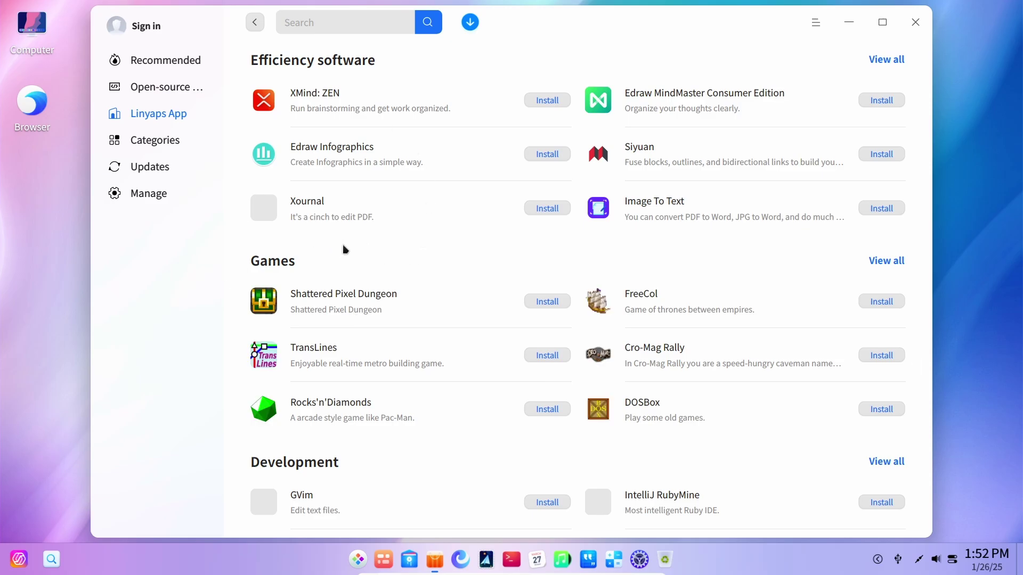
scroll(371, 252, down, 2)
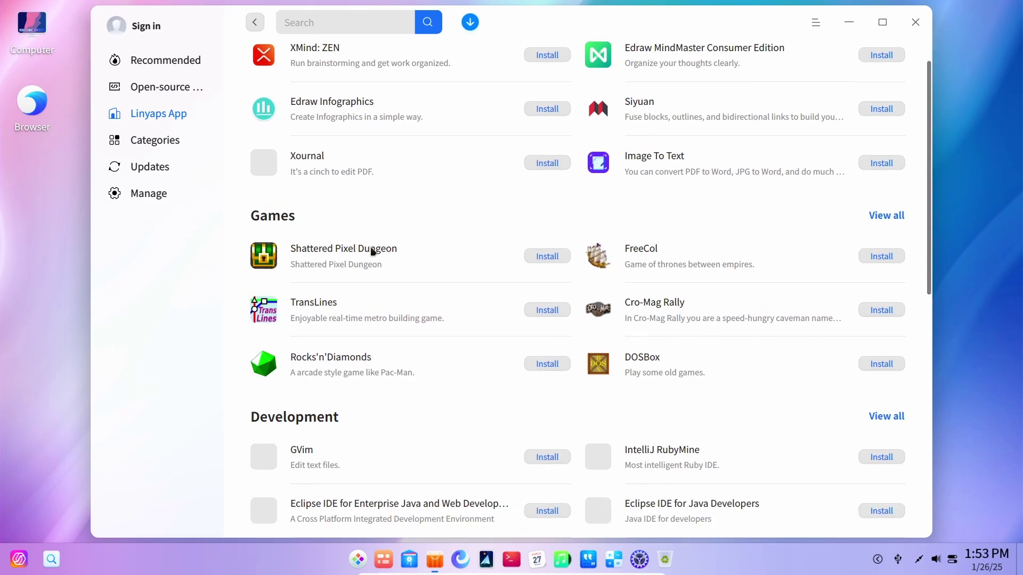
click(314, 420)
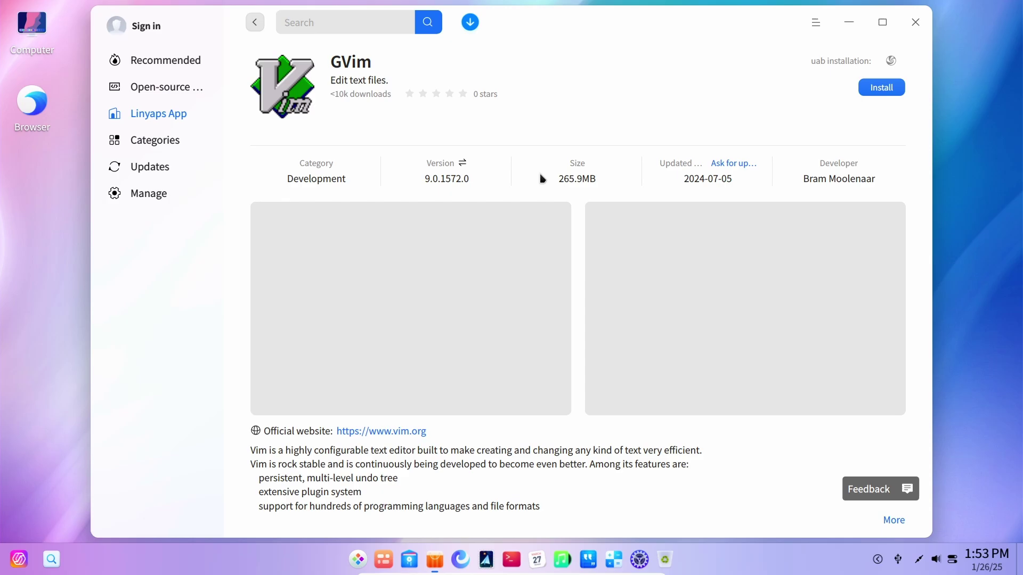
Glance at Categories, then scroll Linyaps App's Games, Development and Image editing lists
click(141, 140)
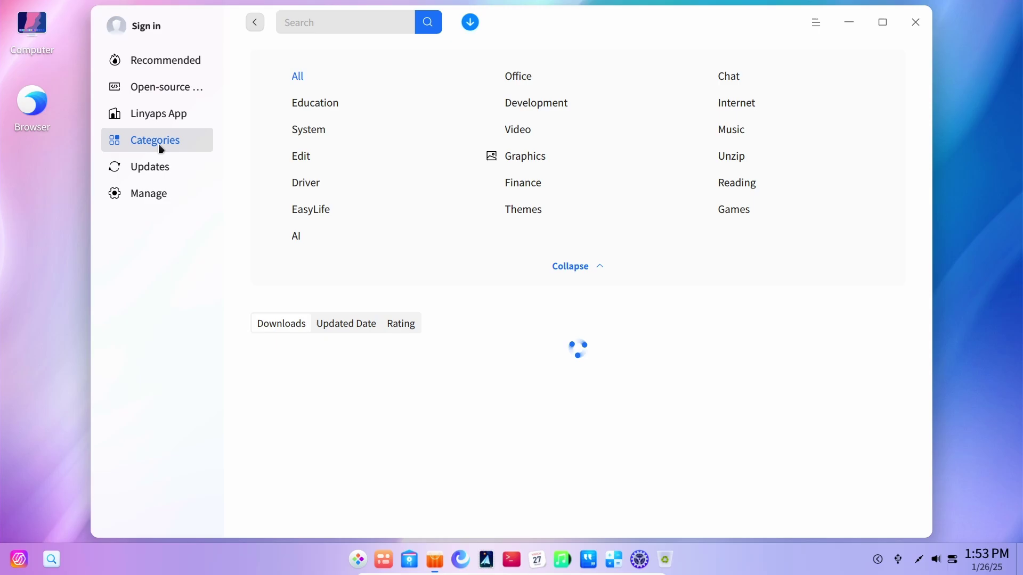
click(152, 114)
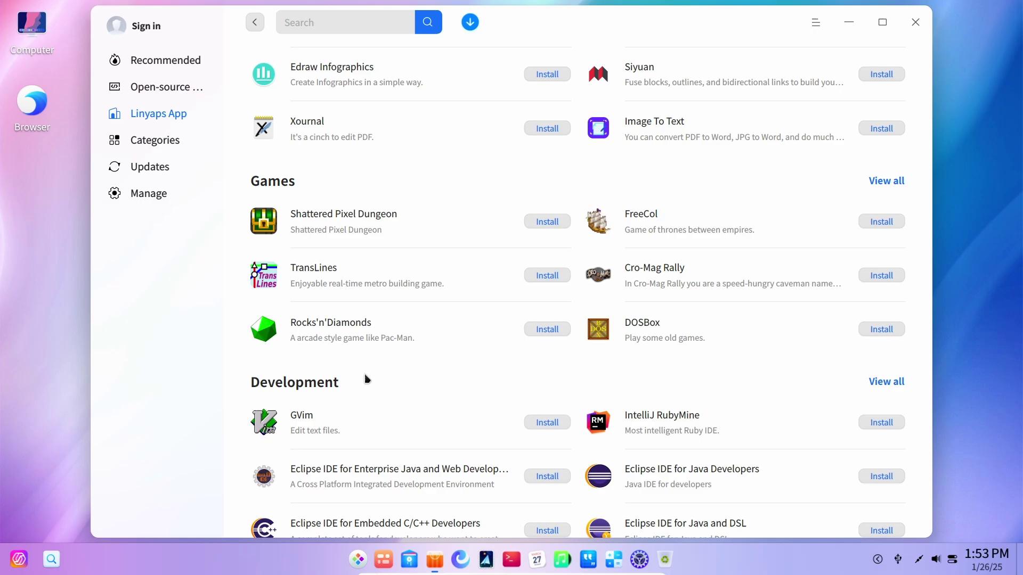
scroll(365, 378, down, 5)
scroll(366, 379, down, 2)
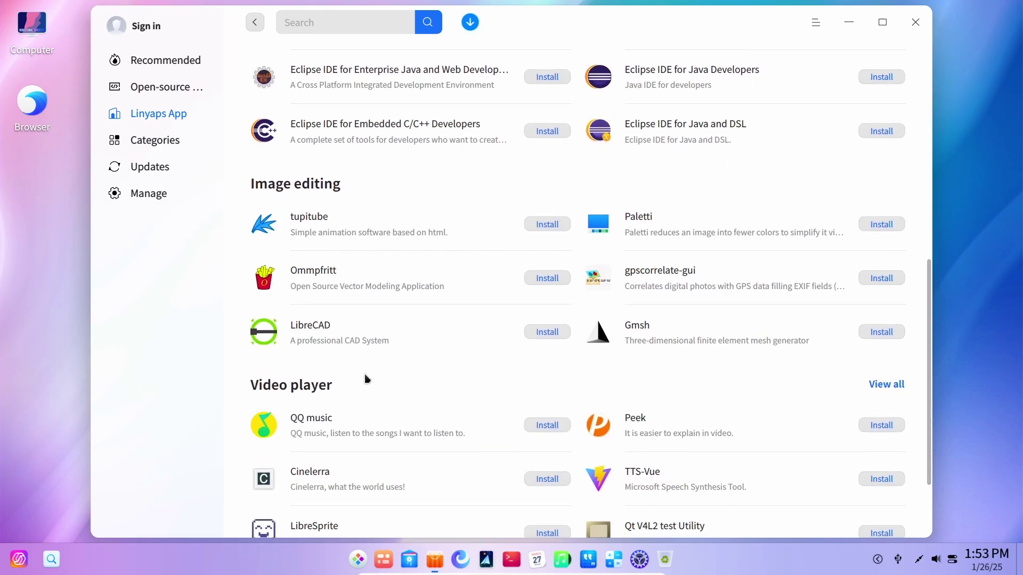
scroll(366, 378, up, 8)
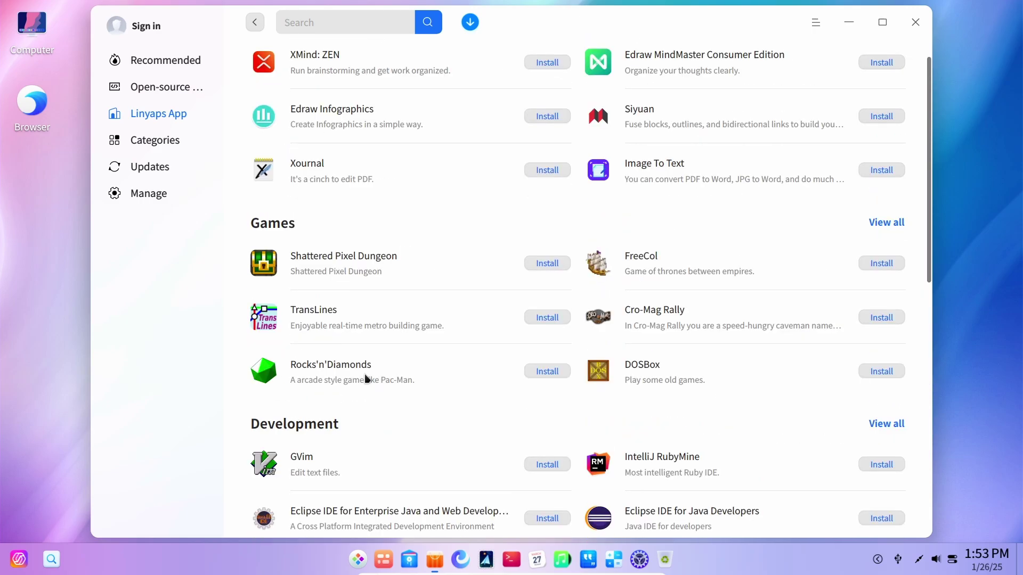
scroll(408, 279, up, 1)
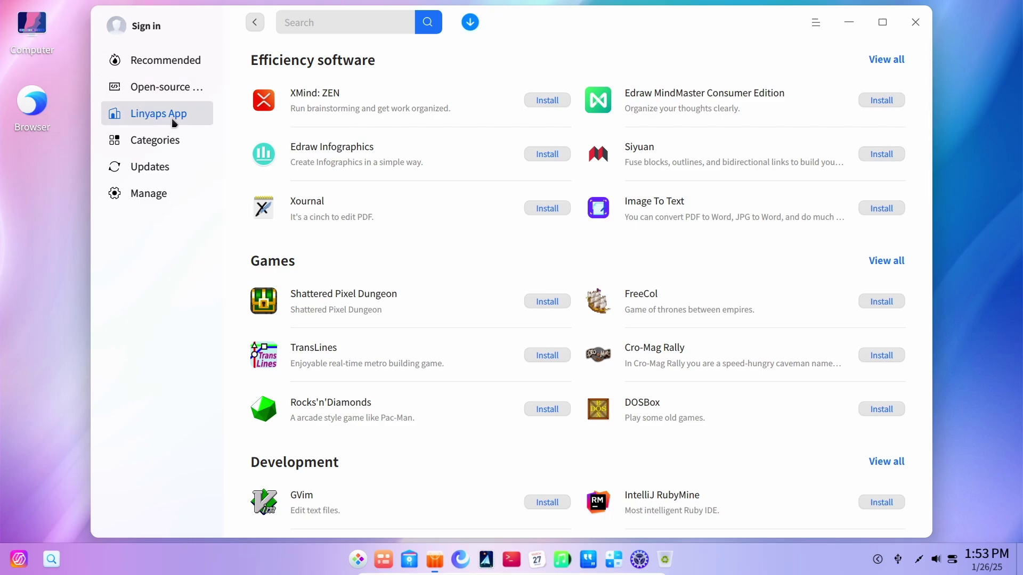
scroll(427, 320, down, 5)
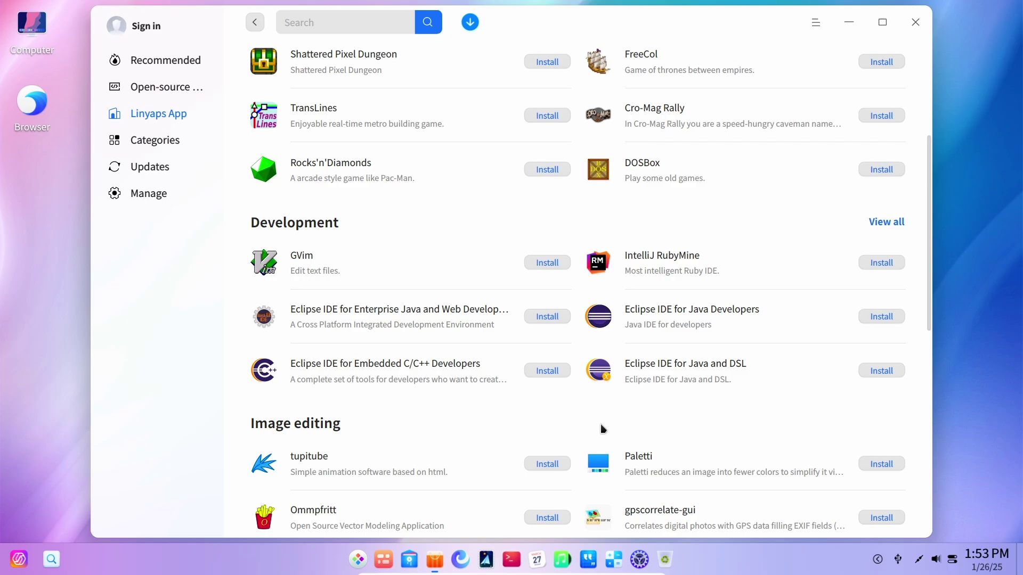
Check the empty Manage page, close the App Store, and choose Set Wallpaper from the desktop menu
click(141, 196)
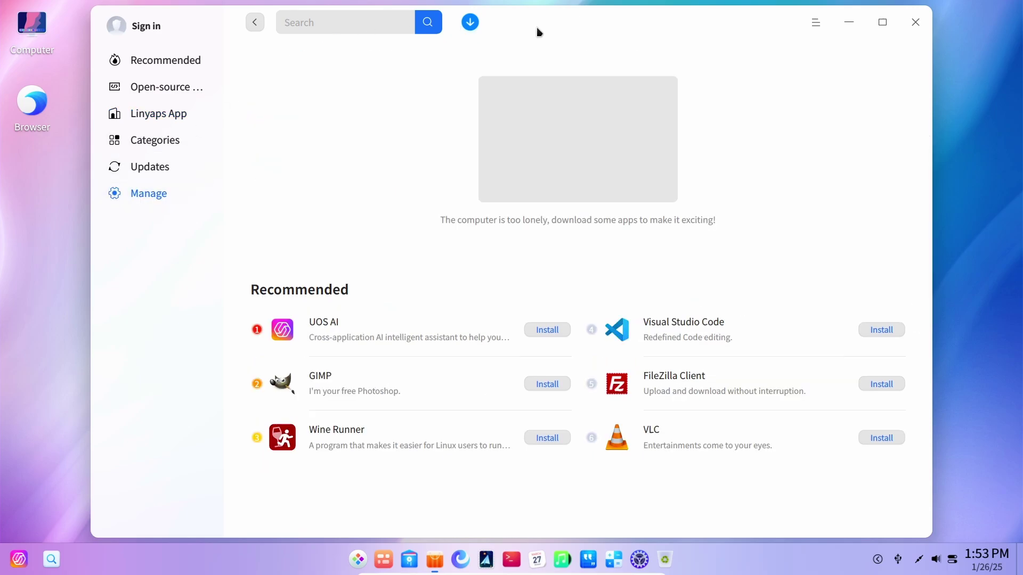
click(908, 18)
right_click(641, 113)
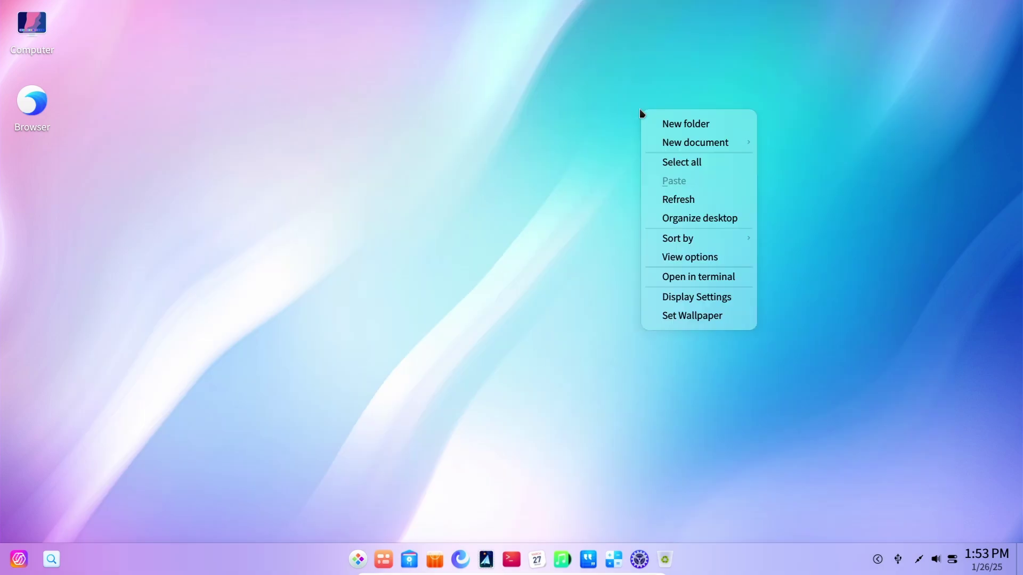
click(691, 317)
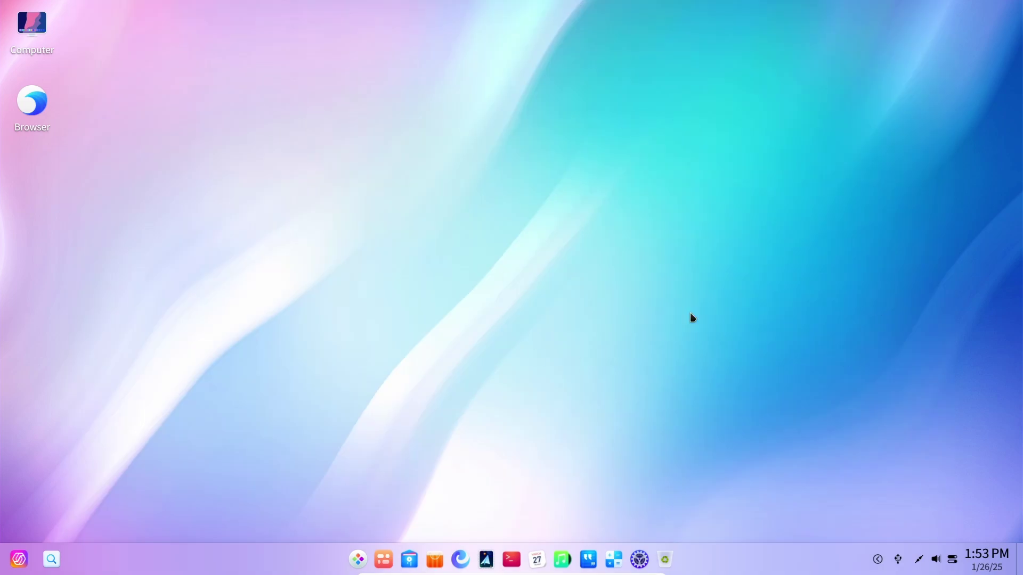